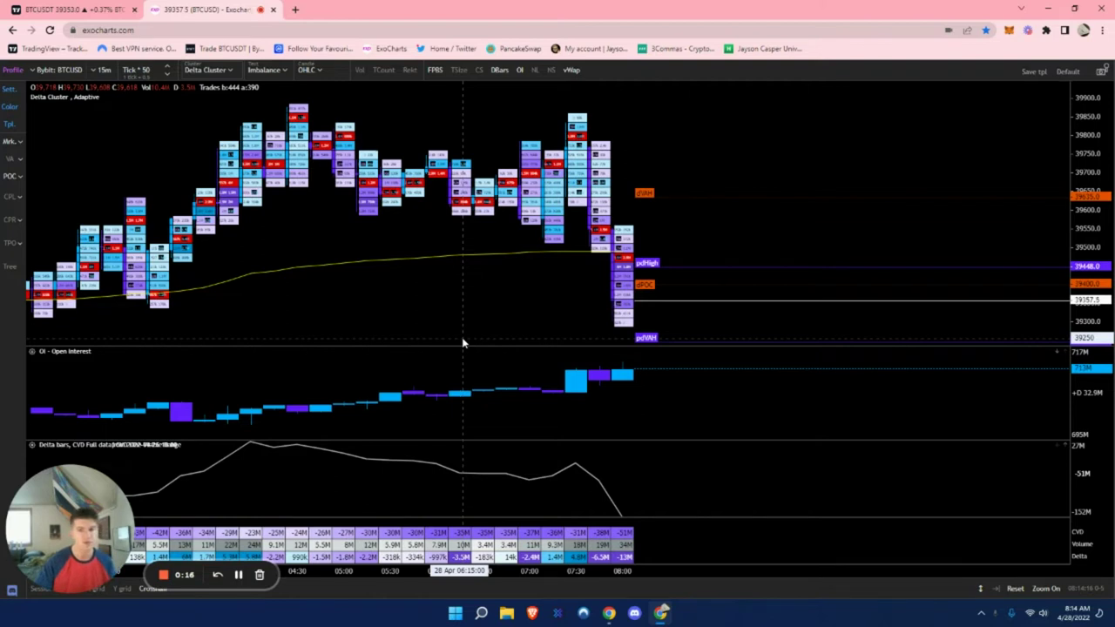
Examine the bid and ask volumes in the BTCUSD delta clusters from 07:00 to 08:00
{"action": "scroll", "coordinate": [480, 325], "scroll_direction": "down", "scroll_amount": 1}
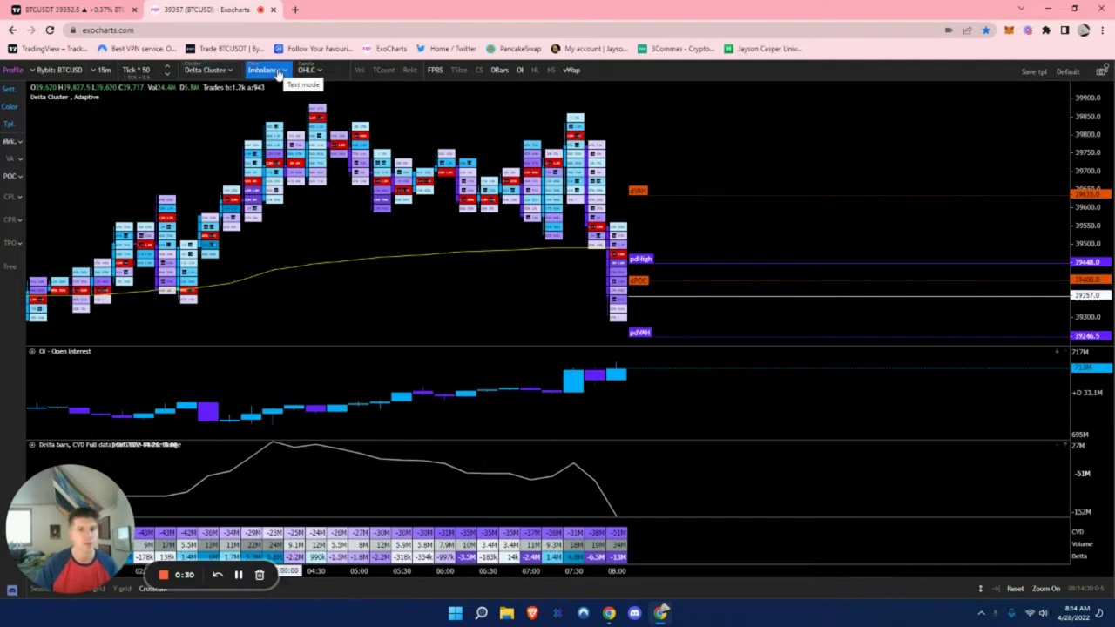
{"action": "scroll", "coordinate": [609, 129], "scroll_direction": "up", "scroll_amount": 2}
{"action": "scroll", "coordinate": [609, 128], "scroll_direction": "up", "scroll_amount": 3}
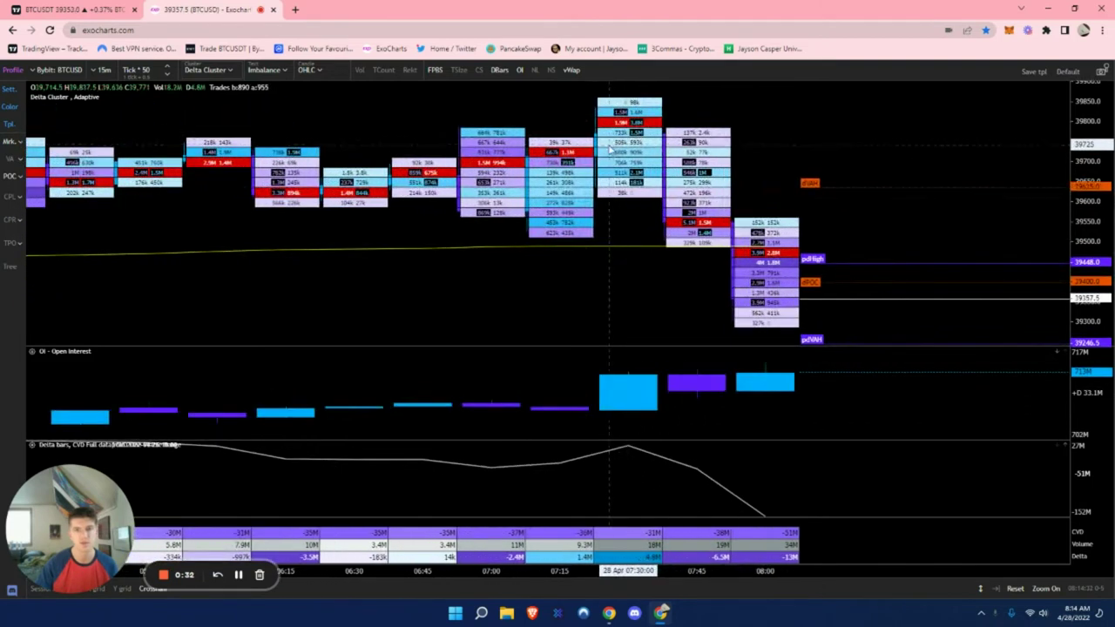
{"action": "left_click_drag", "start_coordinate": [630, 235], "coordinate": [442, 241]}
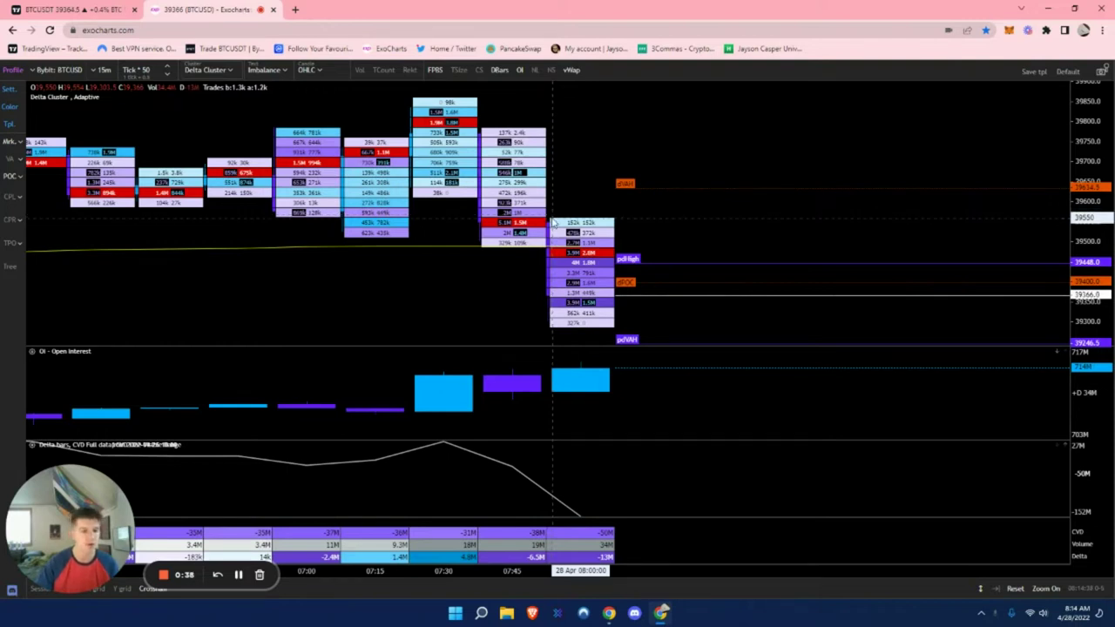
{"action": "scroll", "coordinate": [552, 223], "scroll_direction": "up", "scroll_amount": 3}
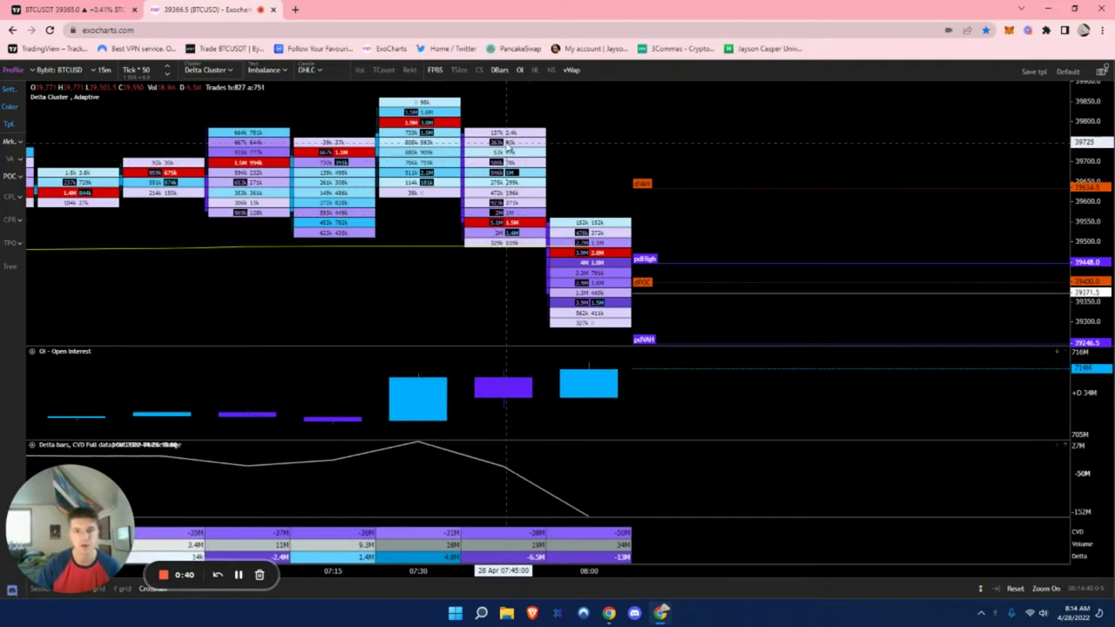
{"action": "scroll", "coordinate": [689, 197], "scroll_direction": "left", "scroll_amount": 5}
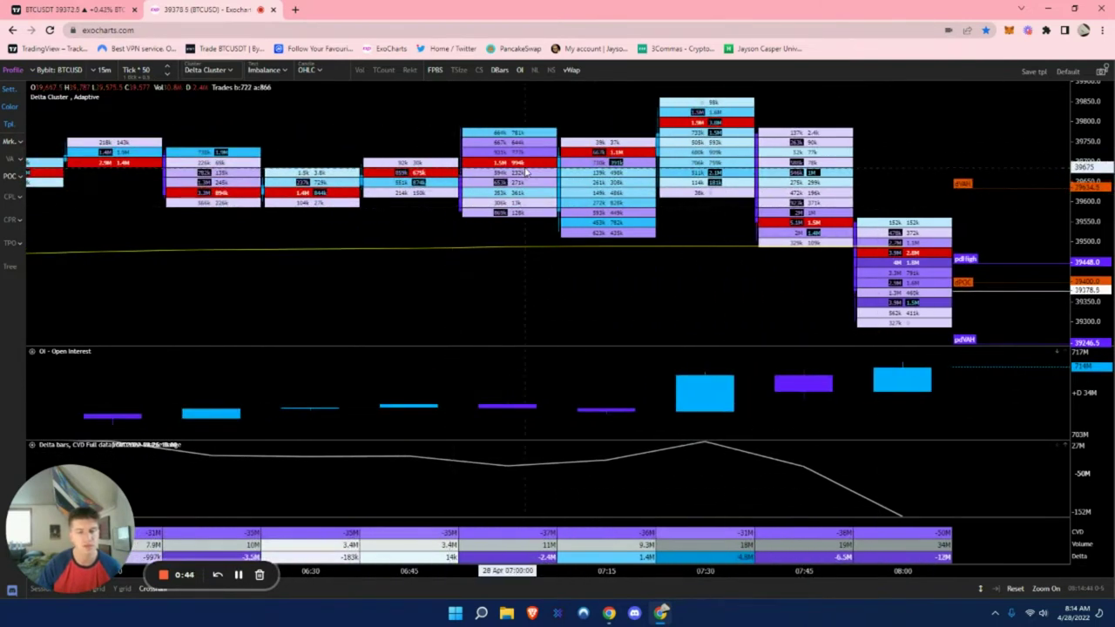
{"action": "scroll", "coordinate": [484, 179], "scroll_direction": "up", "scroll_amount": 3}
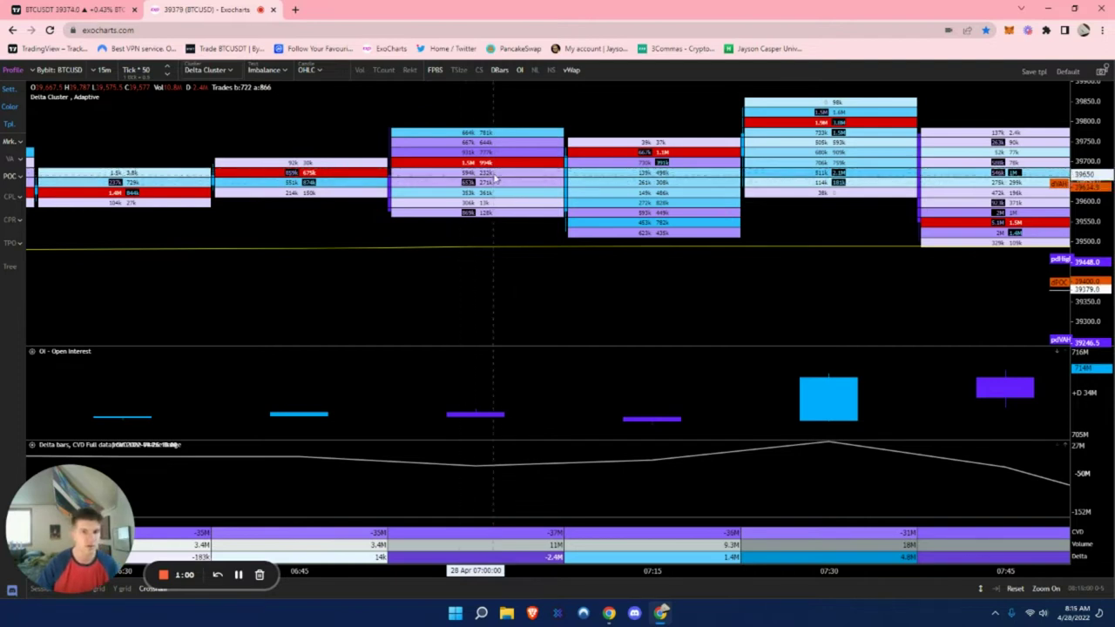
{"action": "scroll", "coordinate": [435, 122], "scroll_direction": "up", "scroll_amount": 1}
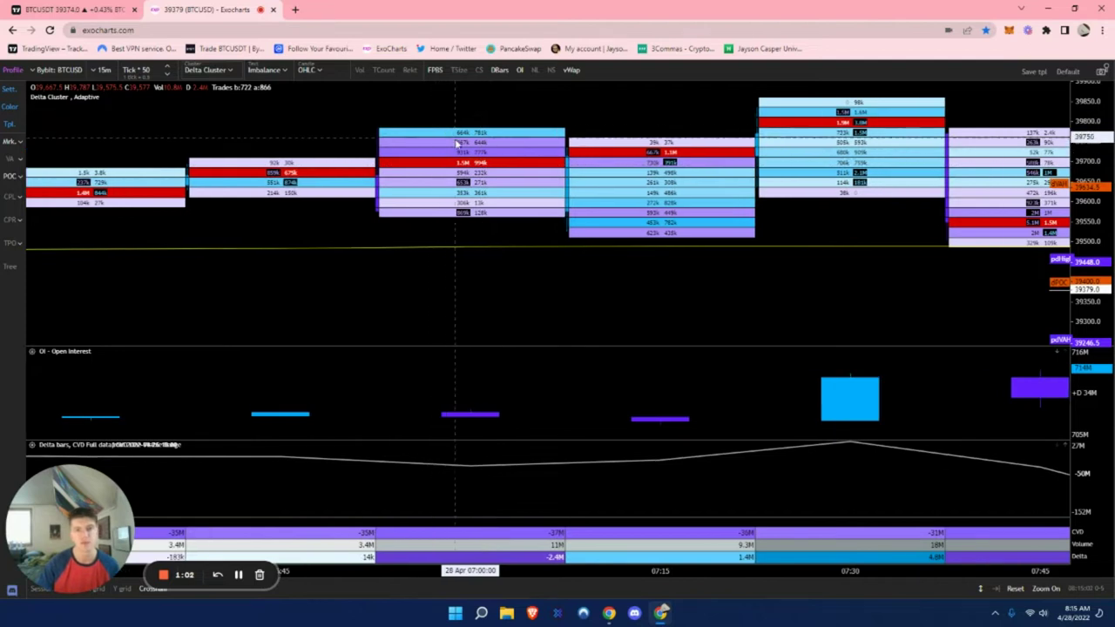
Hide the open interest, delta bars and FPBS displays so only the cluster chart remains
{"action": "left_click", "coordinate": [519, 71]}
{"action": "left_click", "coordinate": [500, 71]}
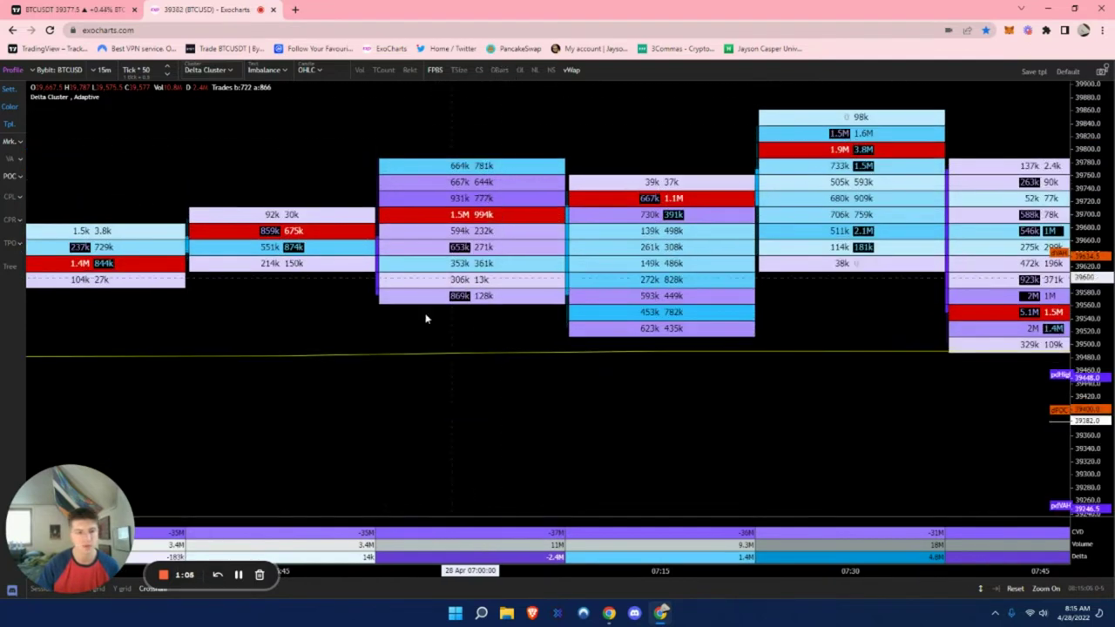
{"action": "left_click", "coordinate": [433, 71]}
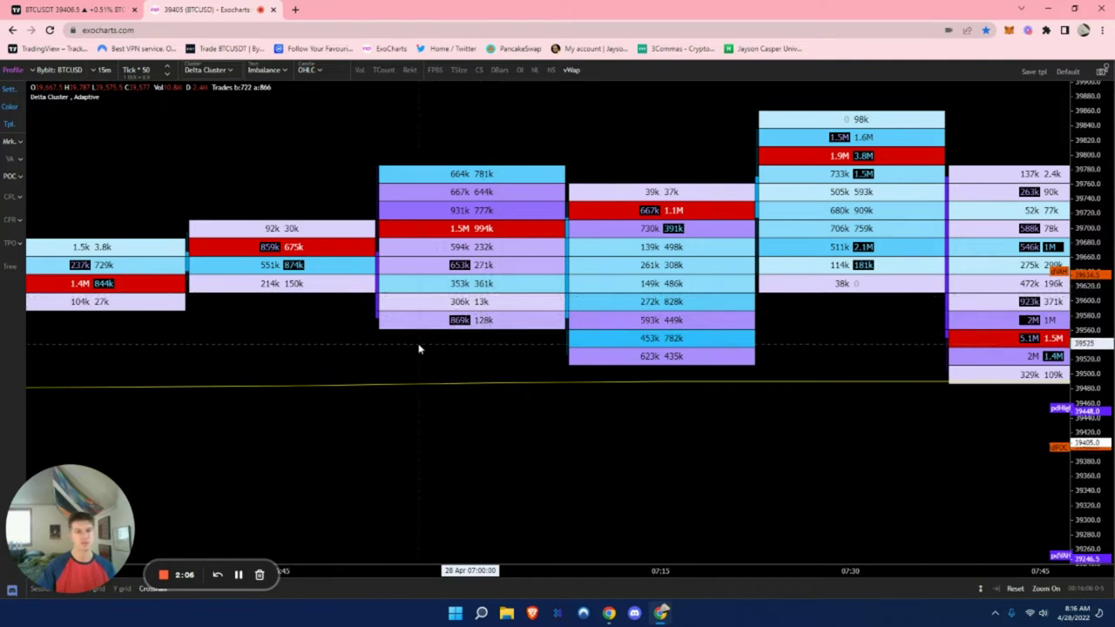
Review the marker line and POC display options for the clusters
{"action": "left_click", "coordinate": [18, 146]}
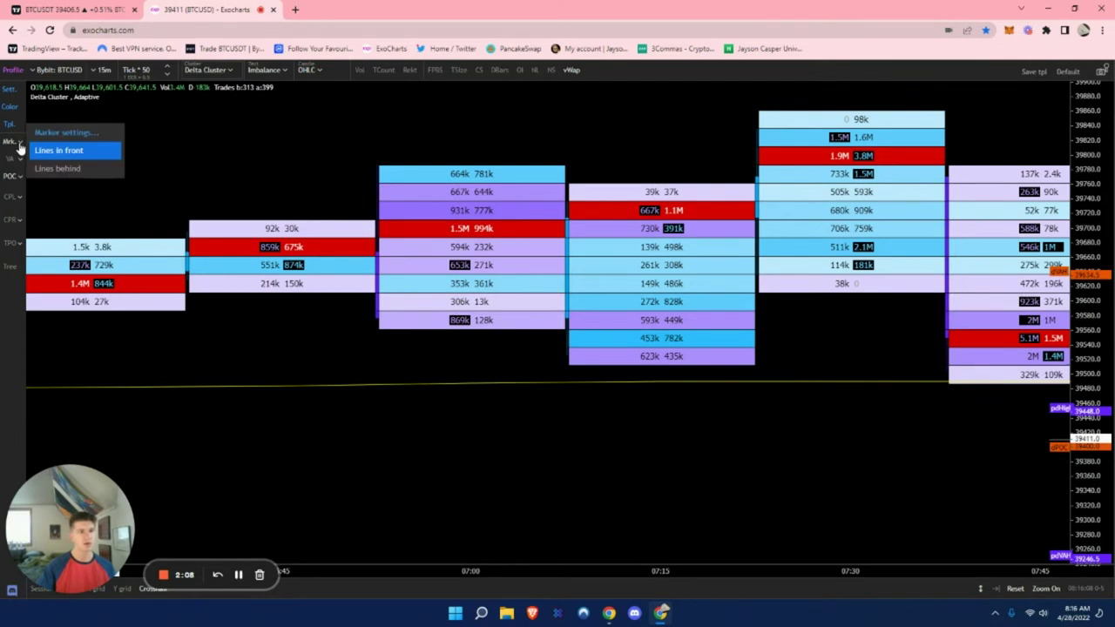
{"action": "left_click", "coordinate": [22, 179]}
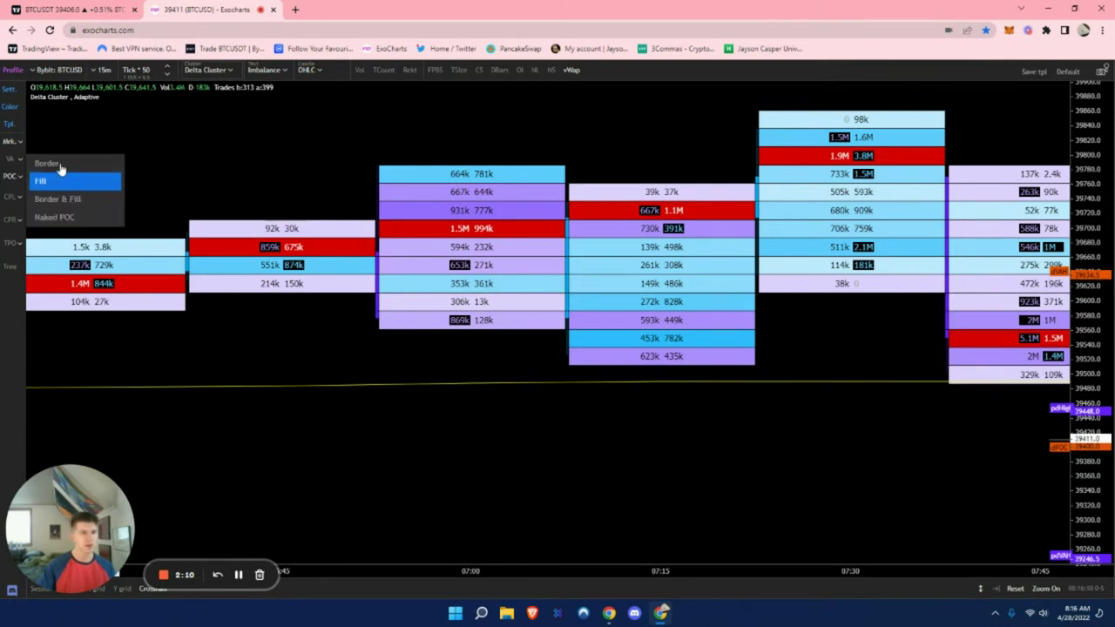
{"action": "left_click", "coordinate": [60, 166]}
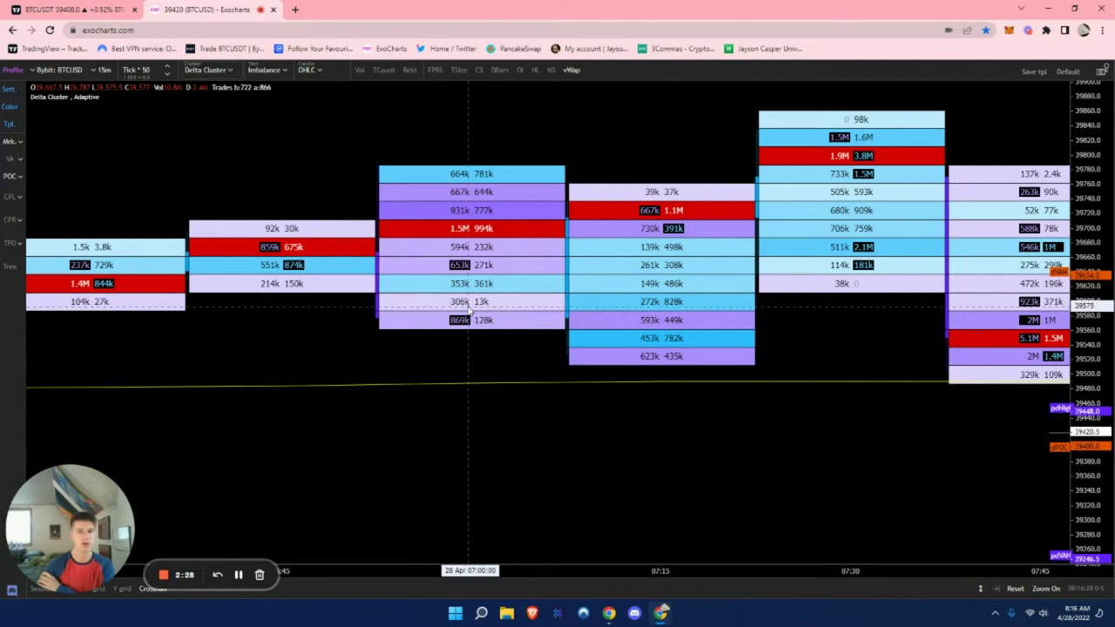
Examine the bid and ask imbalances and the POC rows in the 15-minute clusters between 04:30 and 08:00
{"action": "left_click_drag", "start_coordinate": [830, 330], "coordinate": [469, 338]}
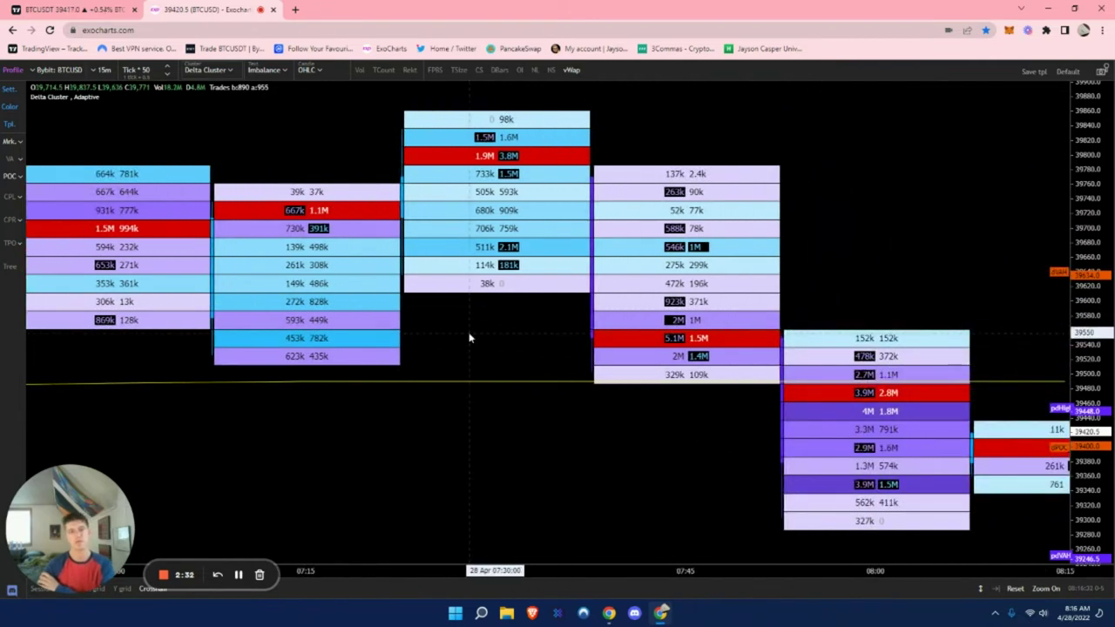
{"action": "left_click_drag", "start_coordinate": [242, 159], "coordinate": [615, 186]}
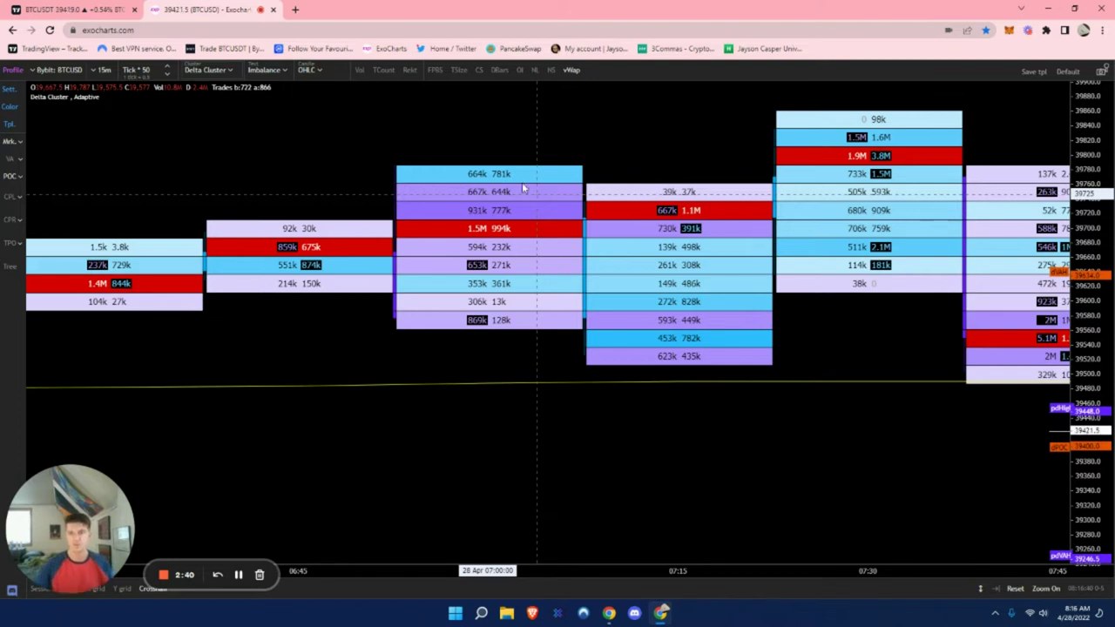
{"action": "scroll", "coordinate": [711, 202], "scroll_direction": "down", "scroll_amount": 2}
{"action": "left_click_drag", "start_coordinate": [384, 183], "coordinate": [884, 152]}
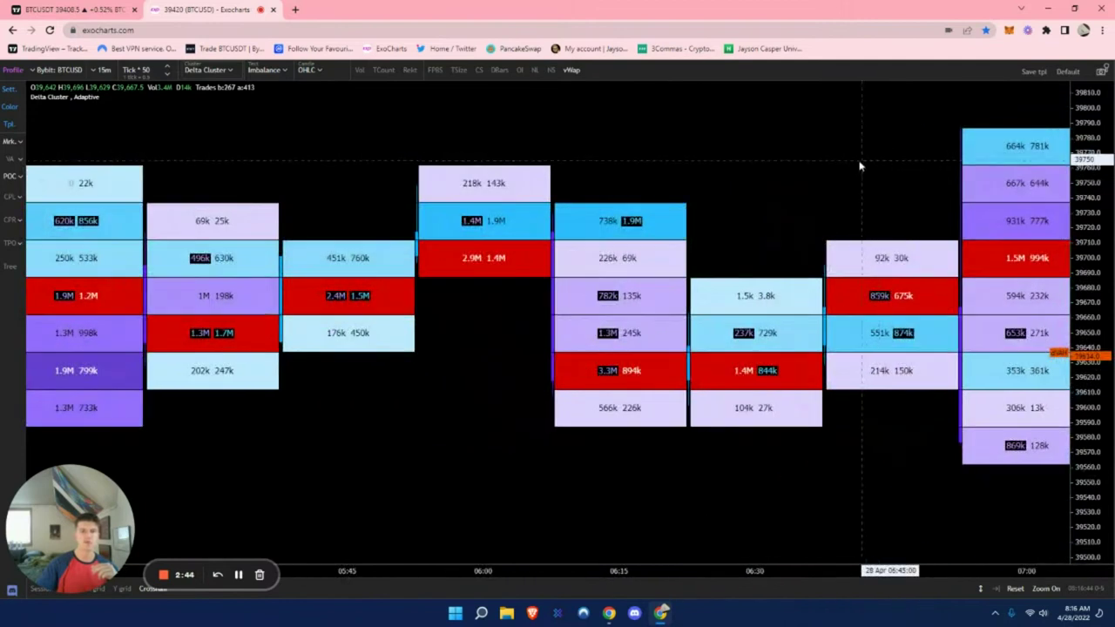
{"action": "scroll", "coordinate": [789, 269], "scroll_direction": "up", "scroll_amount": 2}
{"action": "left_click_drag", "start_coordinate": [790, 269], "coordinate": [572, 270]}
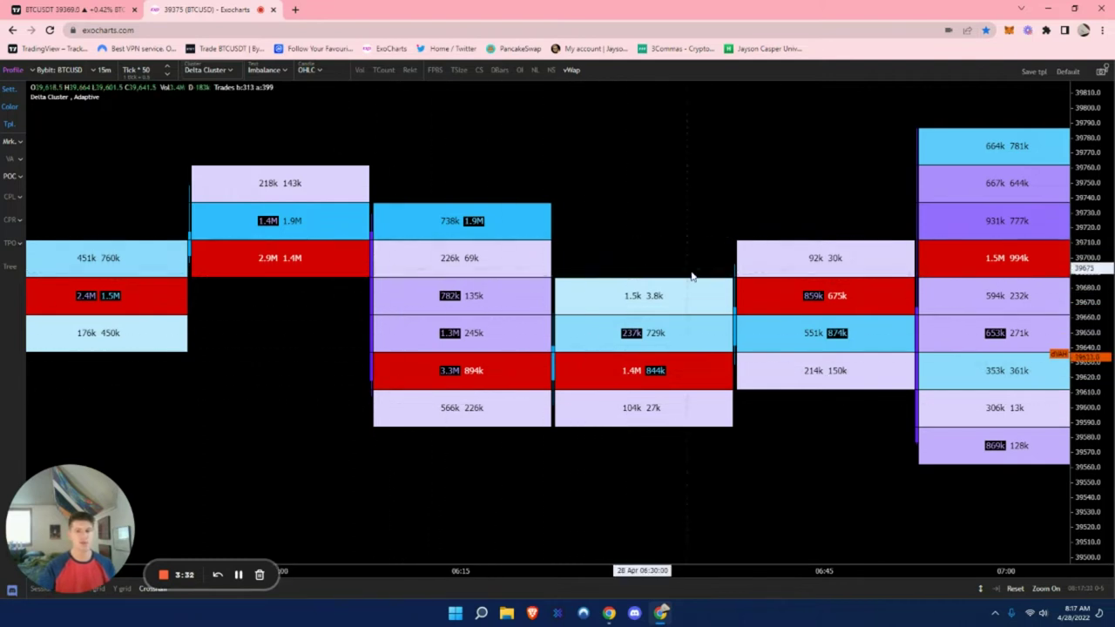
{"action": "scroll", "coordinate": [692, 279], "scroll_direction": "down", "scroll_amount": 5}
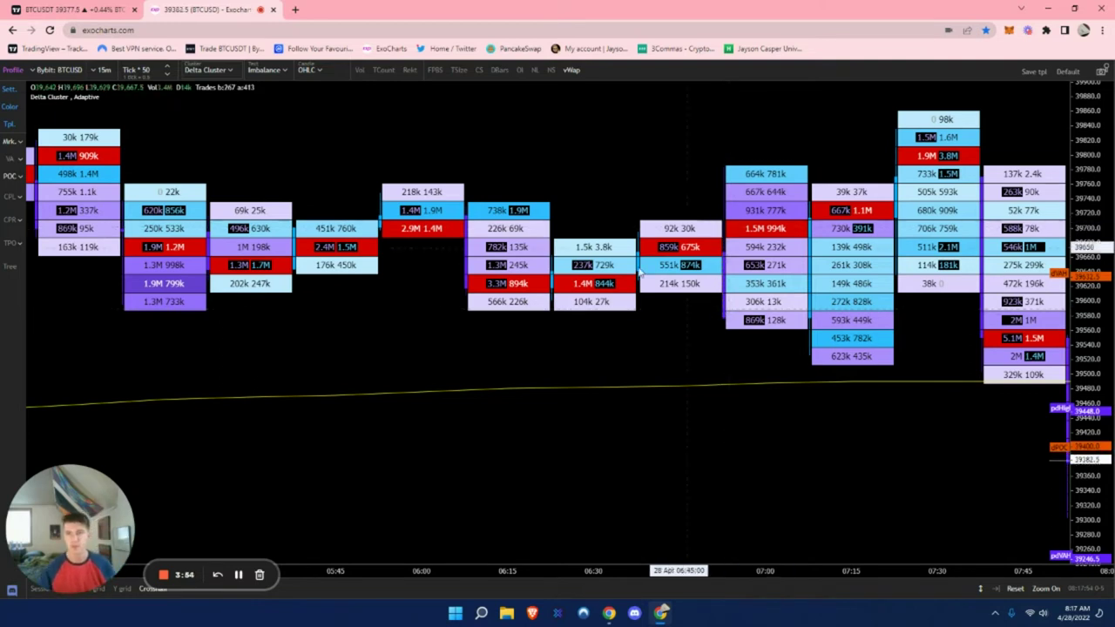
{"action": "scroll", "coordinate": [723, 313], "scroll_direction": "down", "scroll_amount": 6}
{"action": "scroll", "coordinate": [484, 338], "scroll_direction": "up", "scroll_amount": 5}
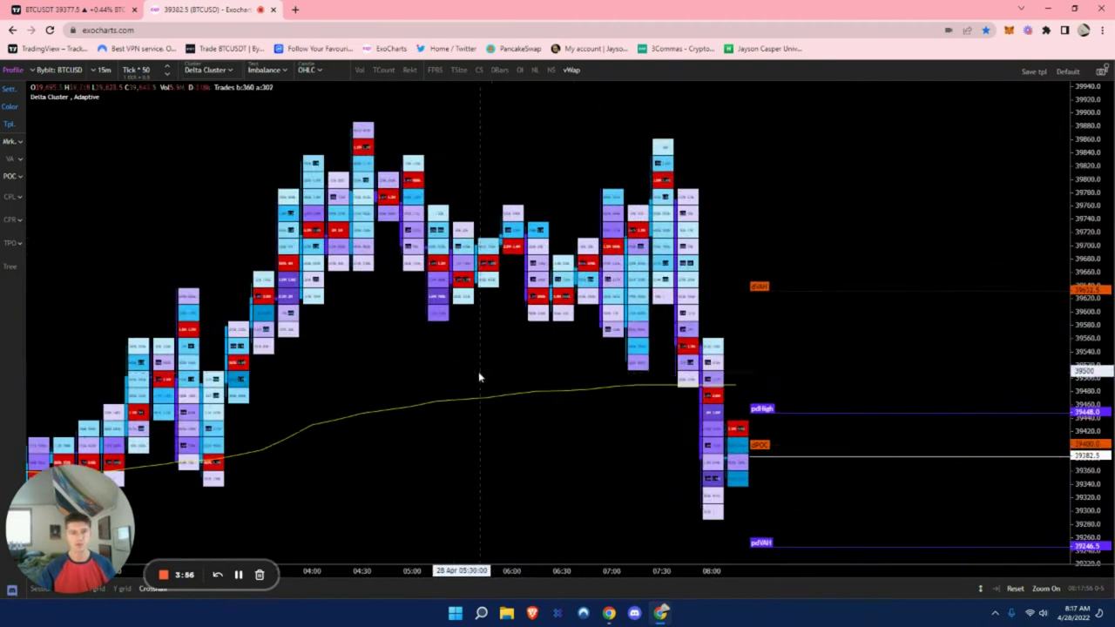
{"action": "left_click_drag", "start_coordinate": [602, 366], "coordinate": [480, 361]}
{"action": "left_click_drag", "start_coordinate": [401, 366], "coordinate": [374, 369]}
{"action": "left_click_drag", "start_coordinate": [677, 329], "coordinate": [366, 340]}
{"action": "scroll", "coordinate": [366, 340], "scroll_direction": "up", "scroll_amount": 5}
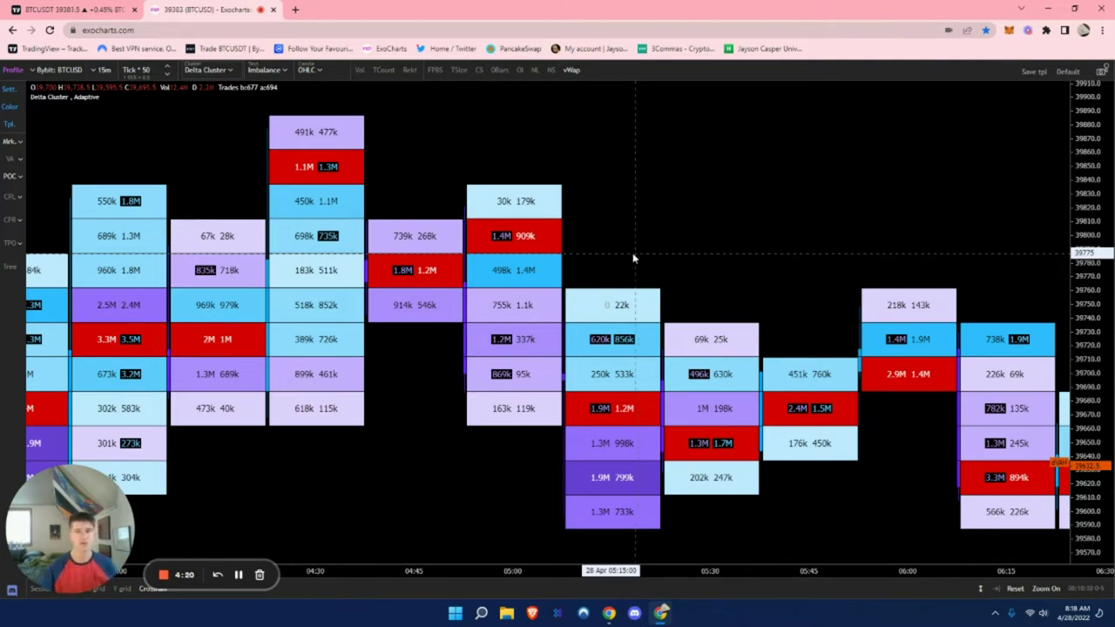
Turn on the Rekt liquidation markers and inspect those above the 03:45 cluster
{"action": "left_click", "coordinate": [410, 71]}
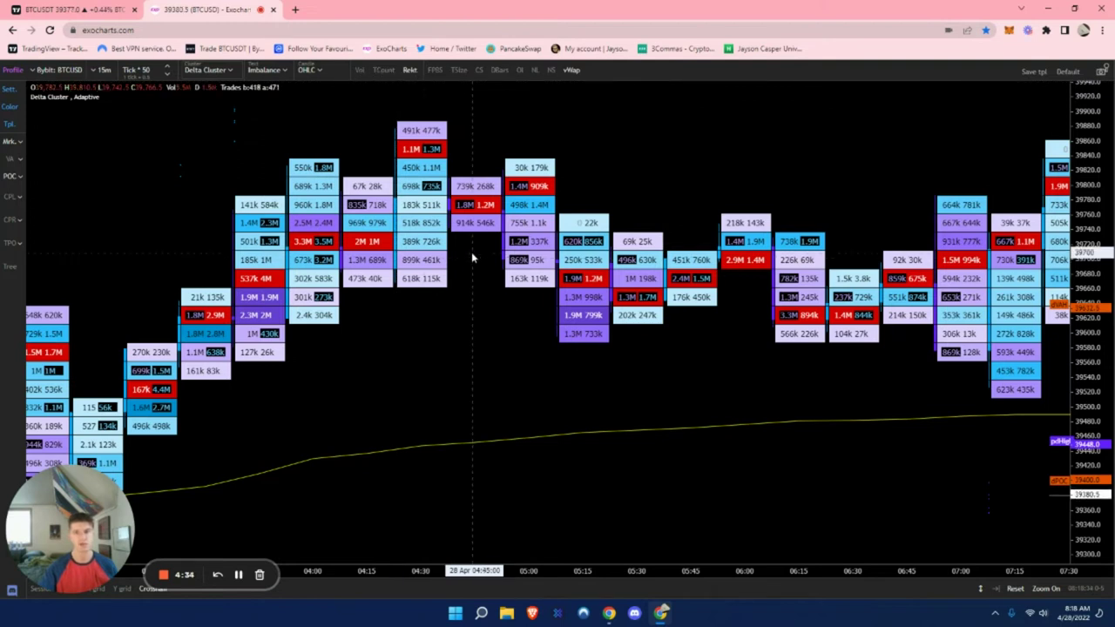
{"action": "scroll", "coordinate": [475, 254], "scroll_direction": "down", "scroll_amount": 3}
{"action": "scroll", "coordinate": [301, 142], "scroll_direction": "up", "scroll_amount": 5}
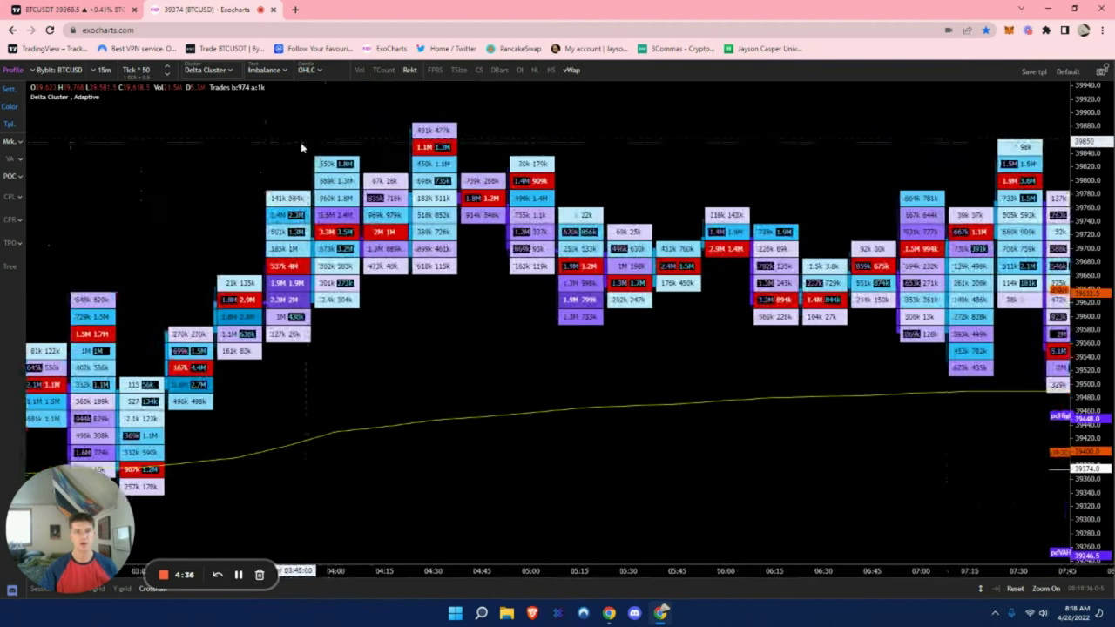
{"action": "left_click_drag", "start_coordinate": [229, 144], "coordinate": [562, 185]}
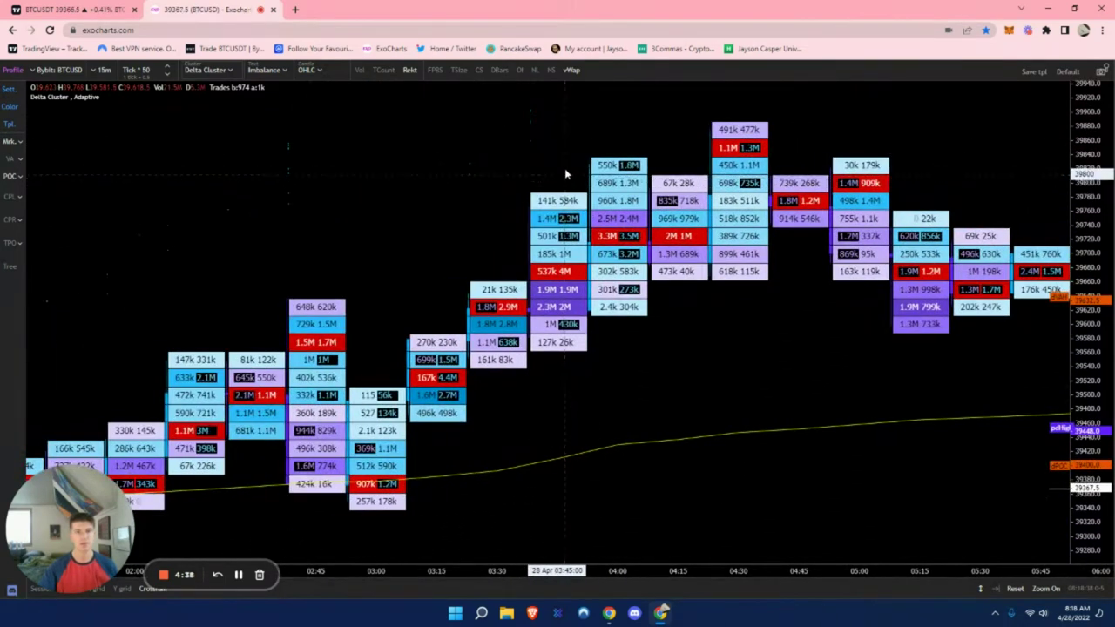
{"action": "scroll", "coordinate": [573, 96], "scroll_direction": "up", "scroll_amount": 1}
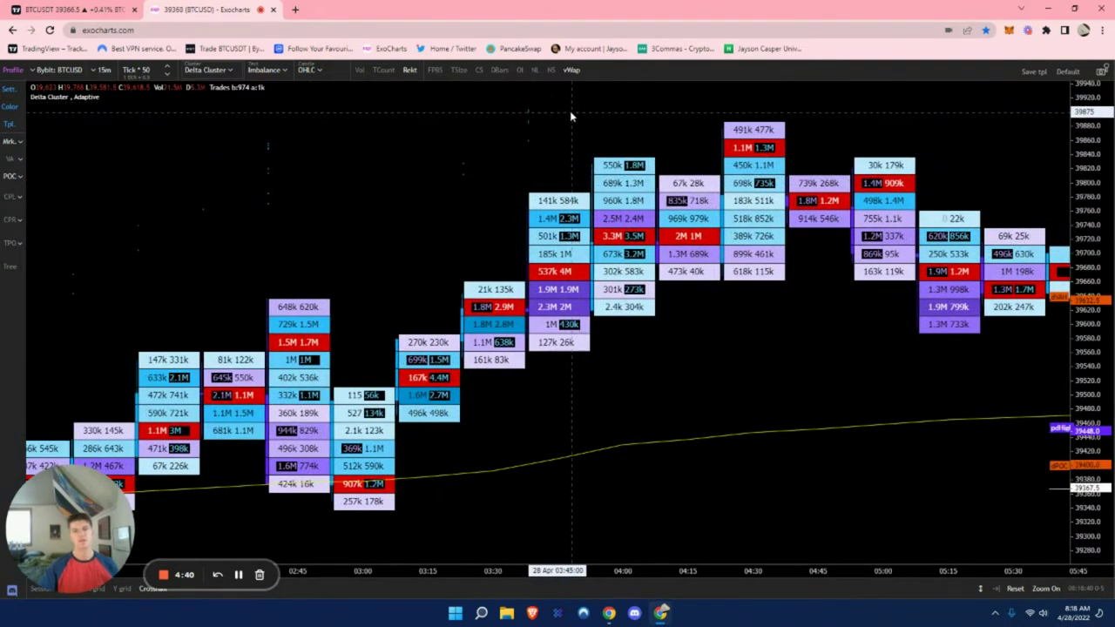
{"action": "scroll", "coordinate": [570, 110], "scroll_direction": "up", "scroll_amount": 4}
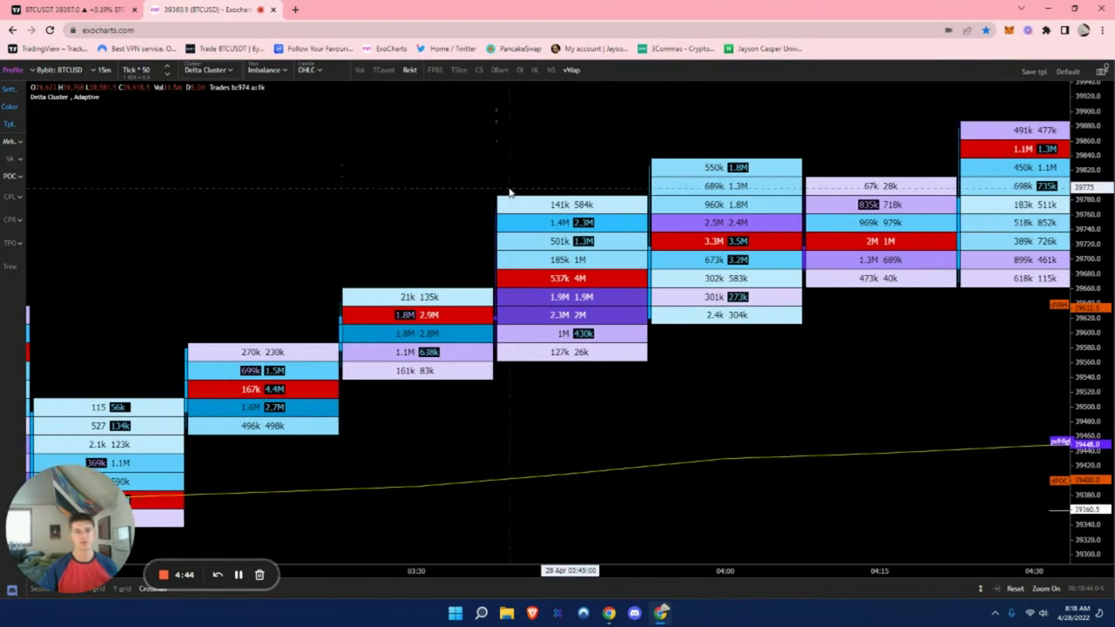
Examine the liquidation markers and imbalances around the 08:00 drop and the 27 April 20:00 spike
{"action": "scroll", "coordinate": [510, 187], "scroll_direction": "down", "scroll_amount": 5}
{"action": "scroll", "coordinate": [508, 185], "scroll_direction": "down", "scroll_amount": 2}
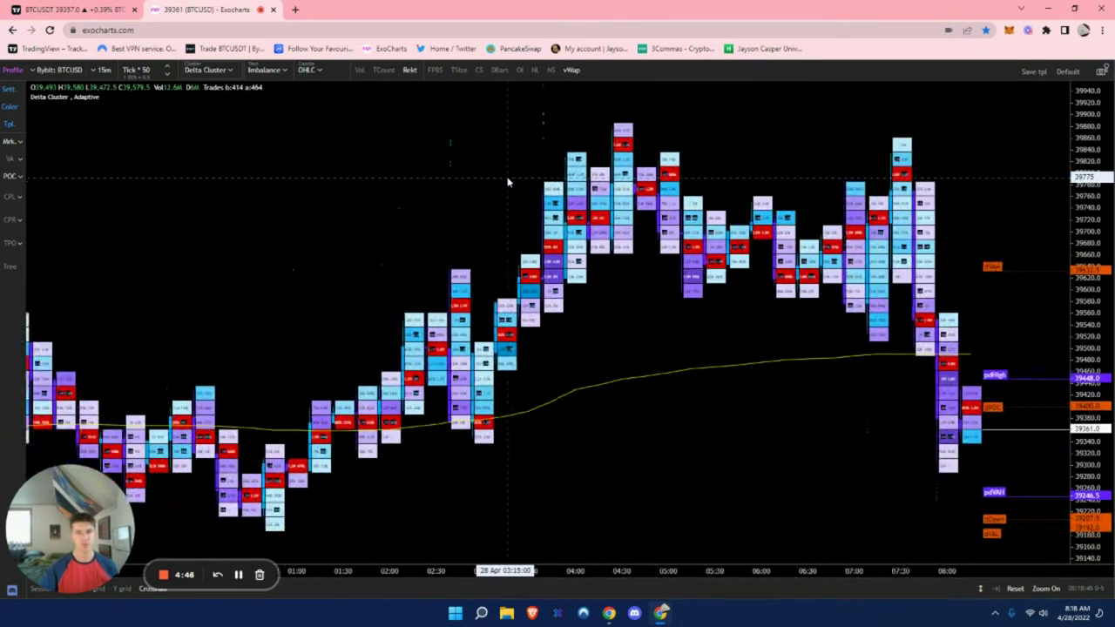
{"action": "scroll", "coordinate": [593, 465], "scroll_direction": "up", "scroll_amount": 5}
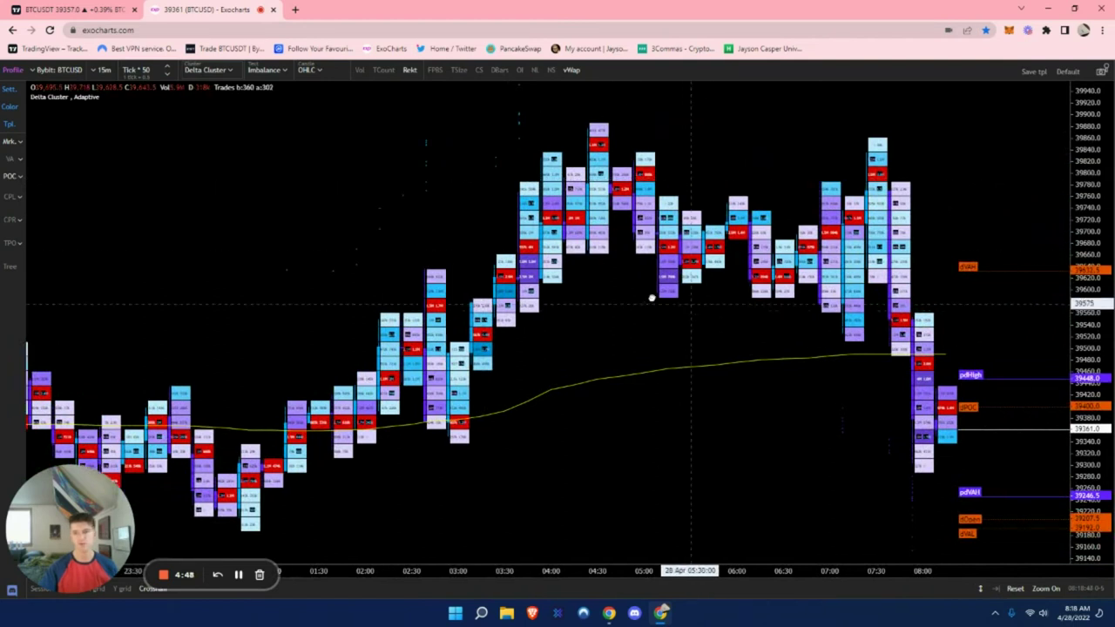
{"action": "scroll", "coordinate": [652, 438], "scroll_direction": "up", "scroll_amount": 5}
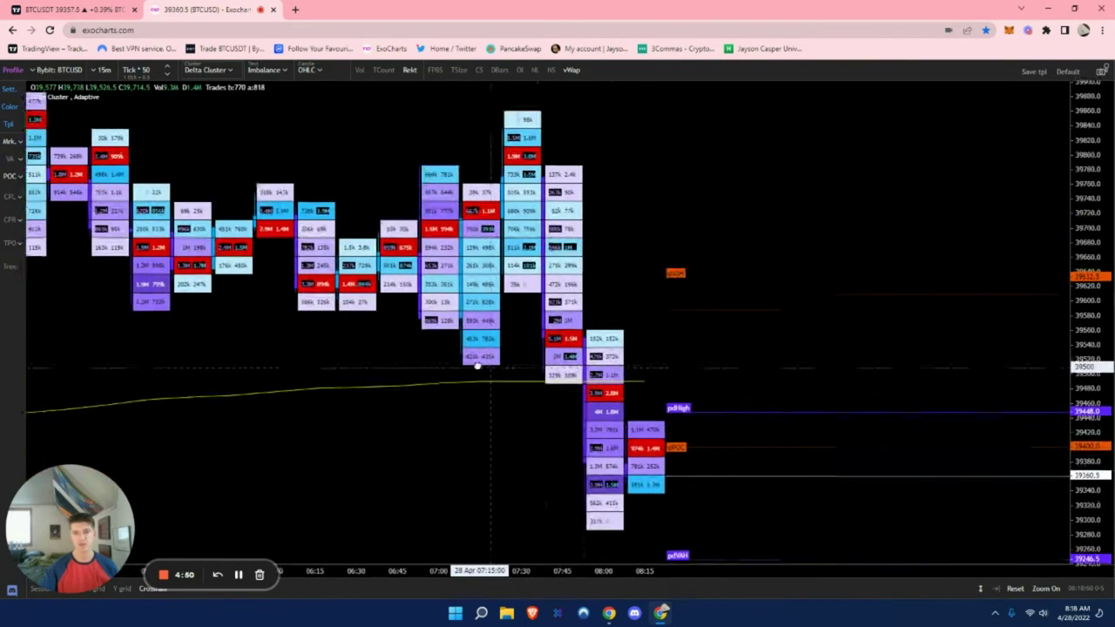
{"action": "scroll", "coordinate": [529, 494], "scroll_direction": "up", "scroll_amount": 5}
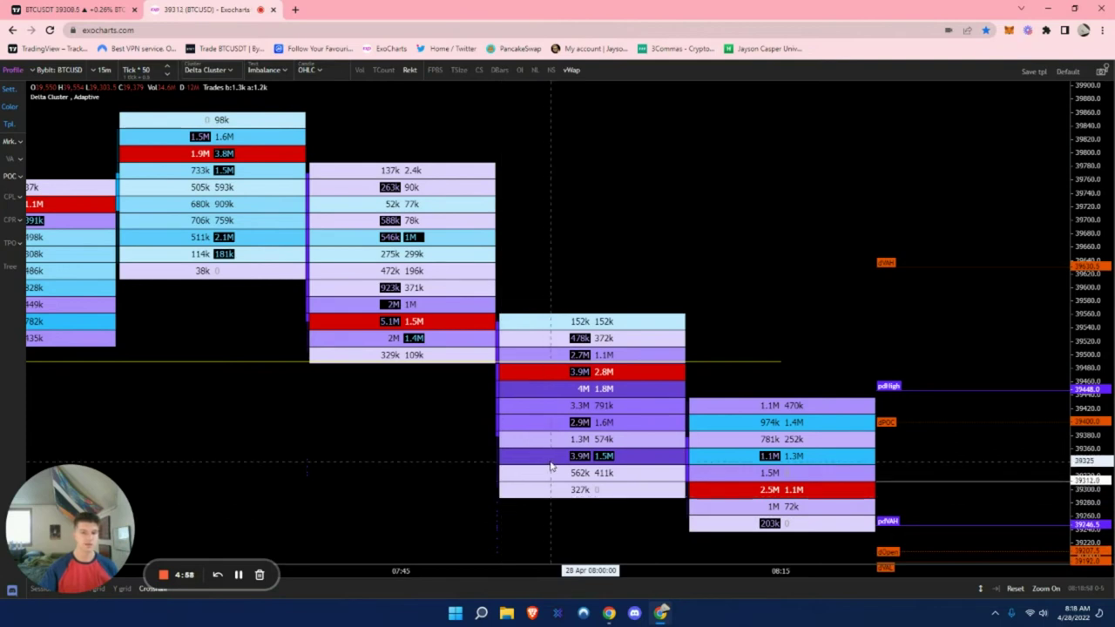
{"action": "scroll", "coordinate": [726, 278], "scroll_direction": "down", "scroll_amount": 5}
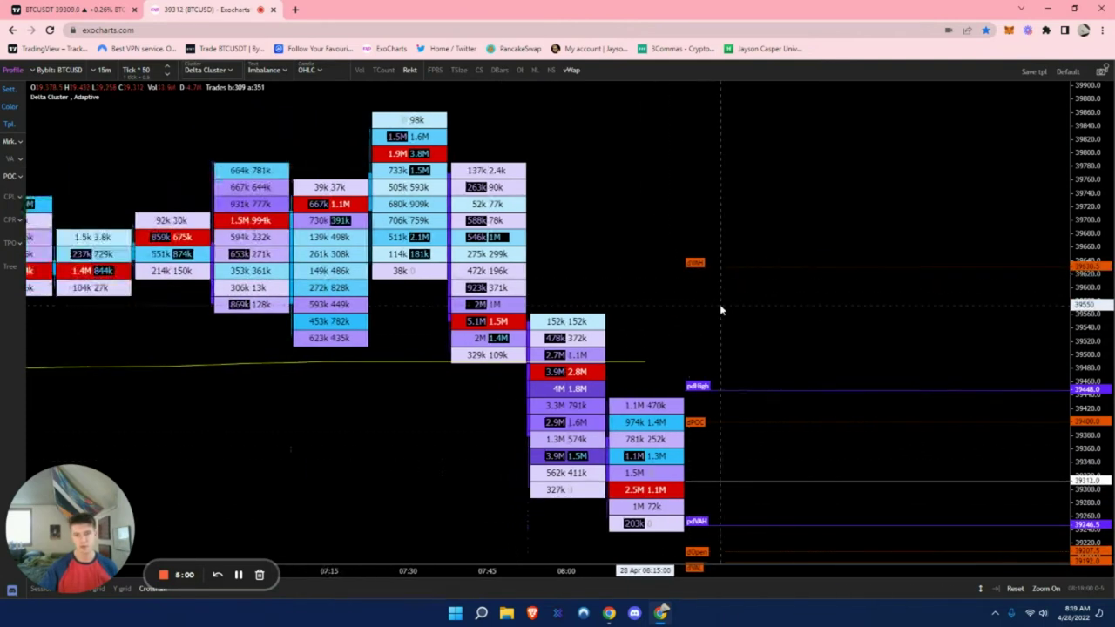
{"action": "scroll", "coordinate": [716, 322], "scroll_direction": "down", "scroll_amount": 3}
{"action": "scroll", "coordinate": [349, 342], "scroll_direction": "up", "scroll_amount": 4}
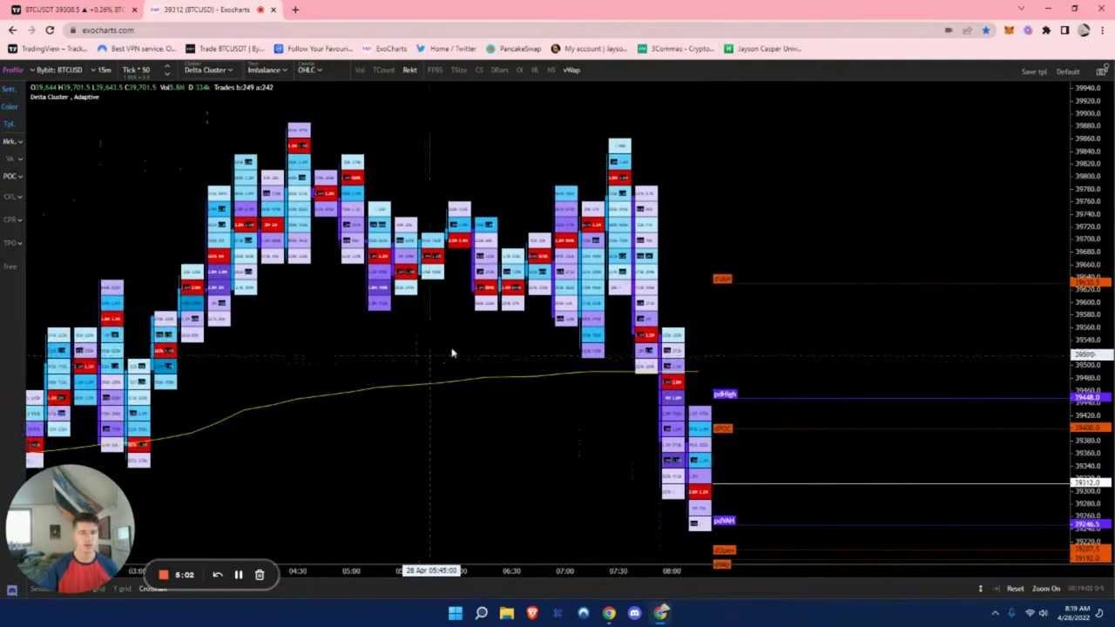
{"action": "scroll", "coordinate": [603, 397], "scroll_direction": "up", "scroll_amount": 5}
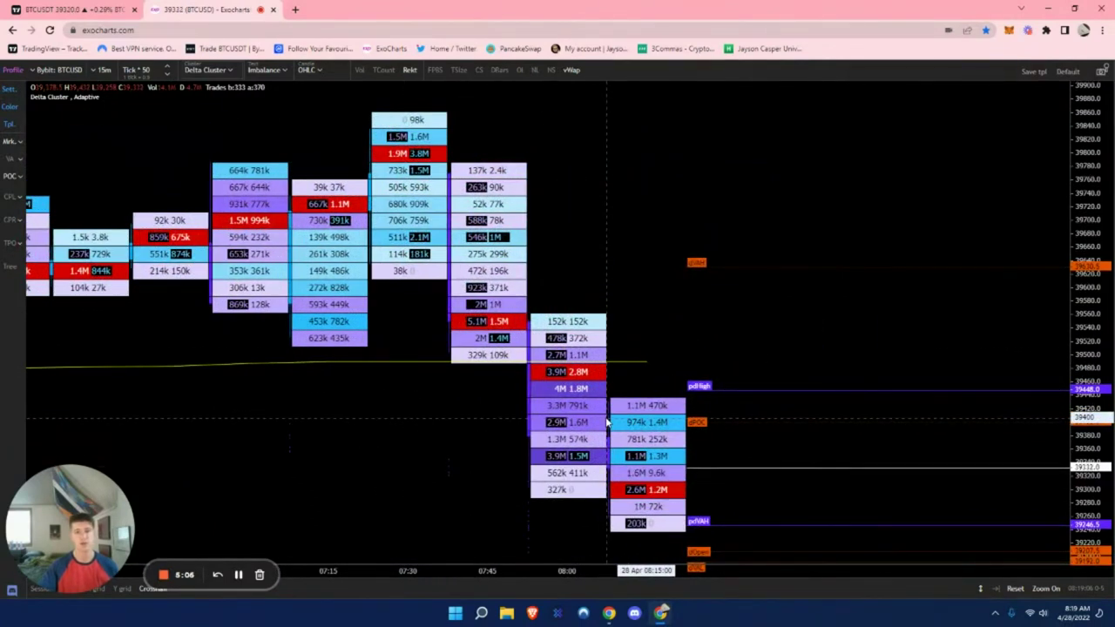
{"action": "scroll", "coordinate": [566, 453], "scroll_direction": "down", "scroll_amount": 2}
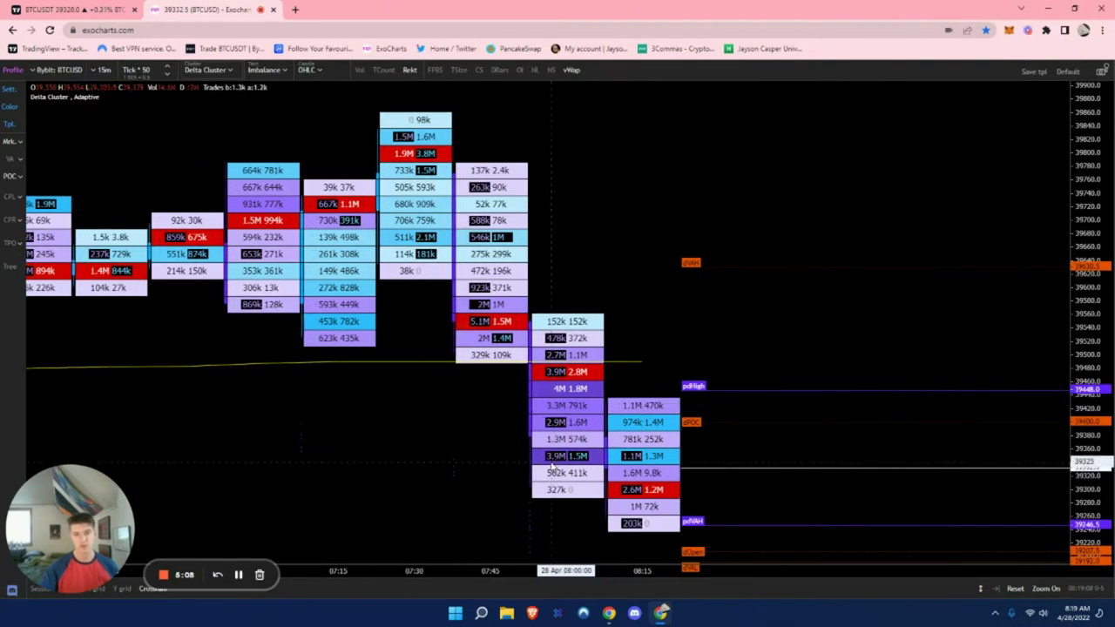
{"action": "scroll", "coordinate": [551, 466], "scroll_direction": "up", "scroll_amount": 2}
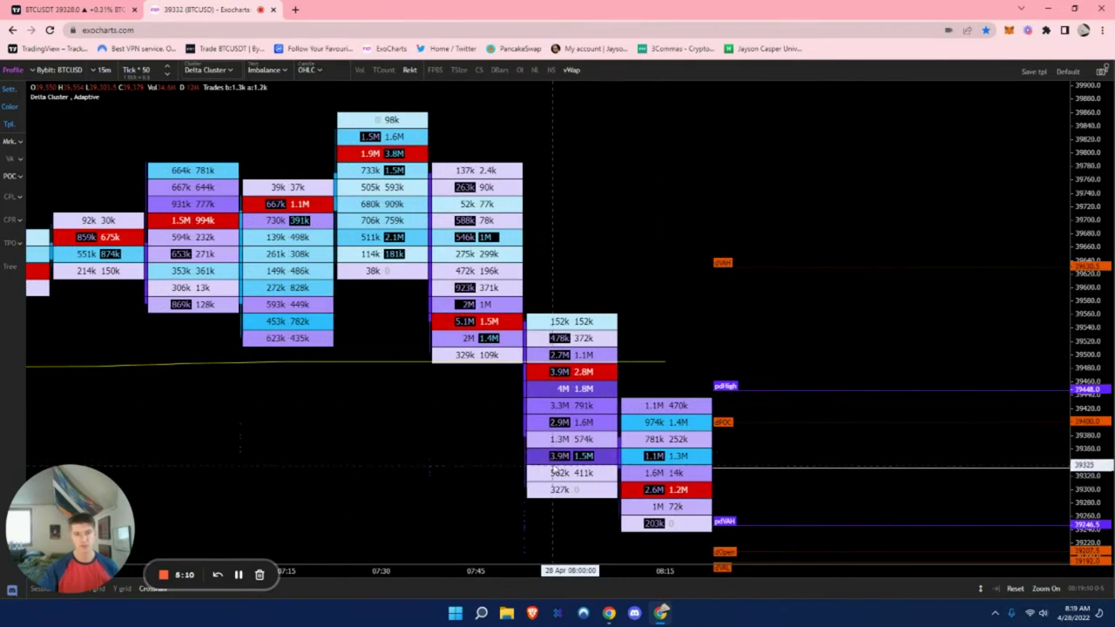
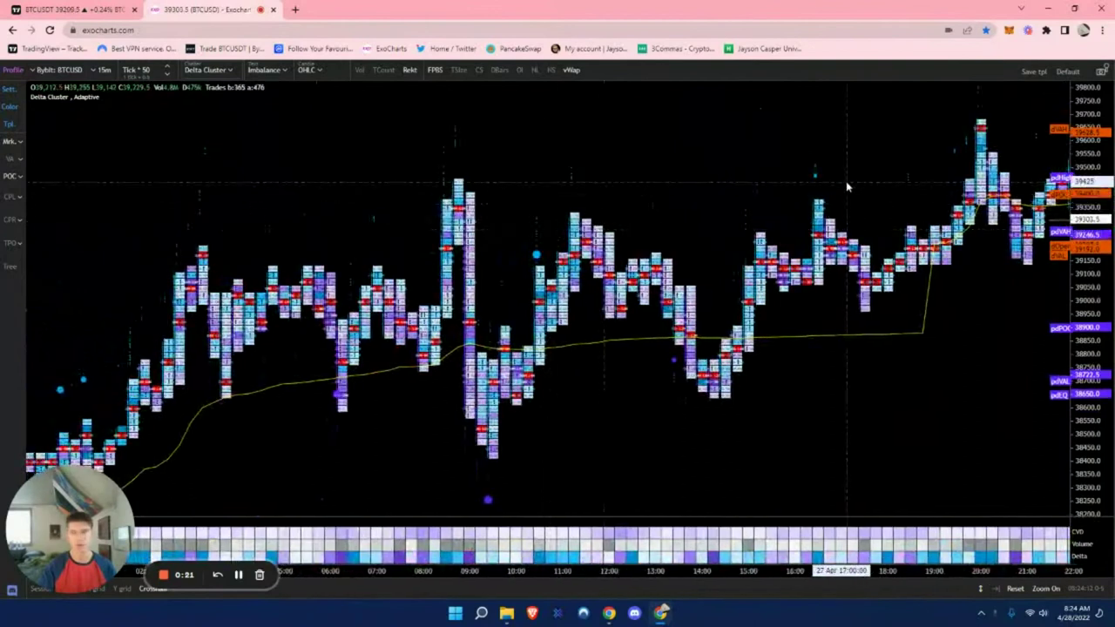
{"action": "scroll", "coordinate": [419, 175], "scroll_direction": "up", "scroll_amount": 5}
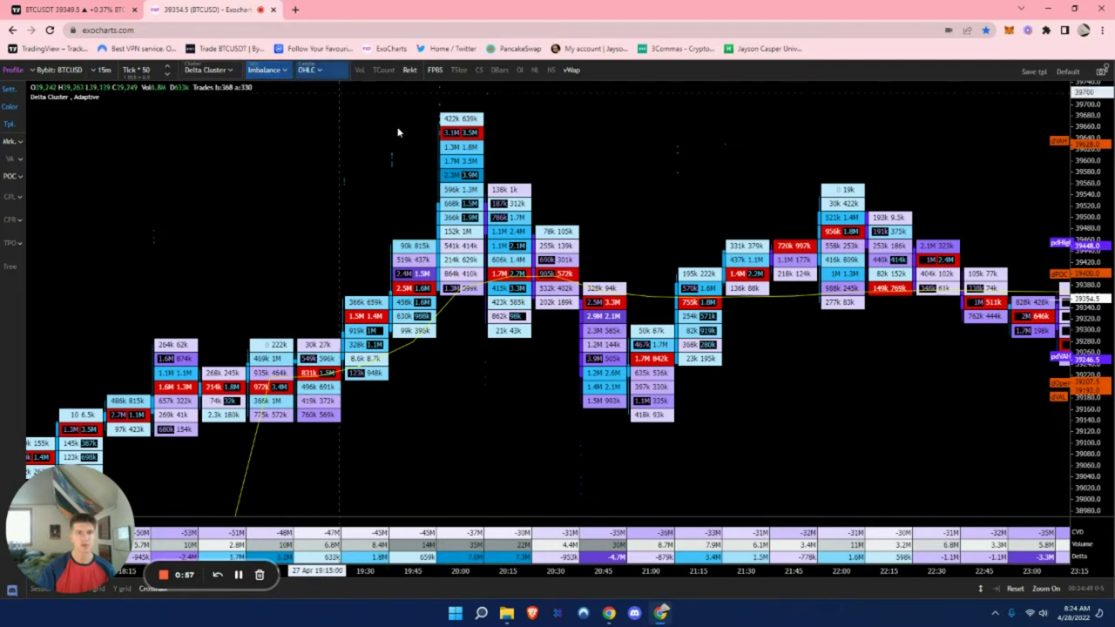
Examine the 15-minute footprint clusters around the 27 April 20:00 spike and the drop that follows it
{"action": "scroll", "coordinate": [368, 256], "scroll_direction": "up", "scroll_amount": 2}
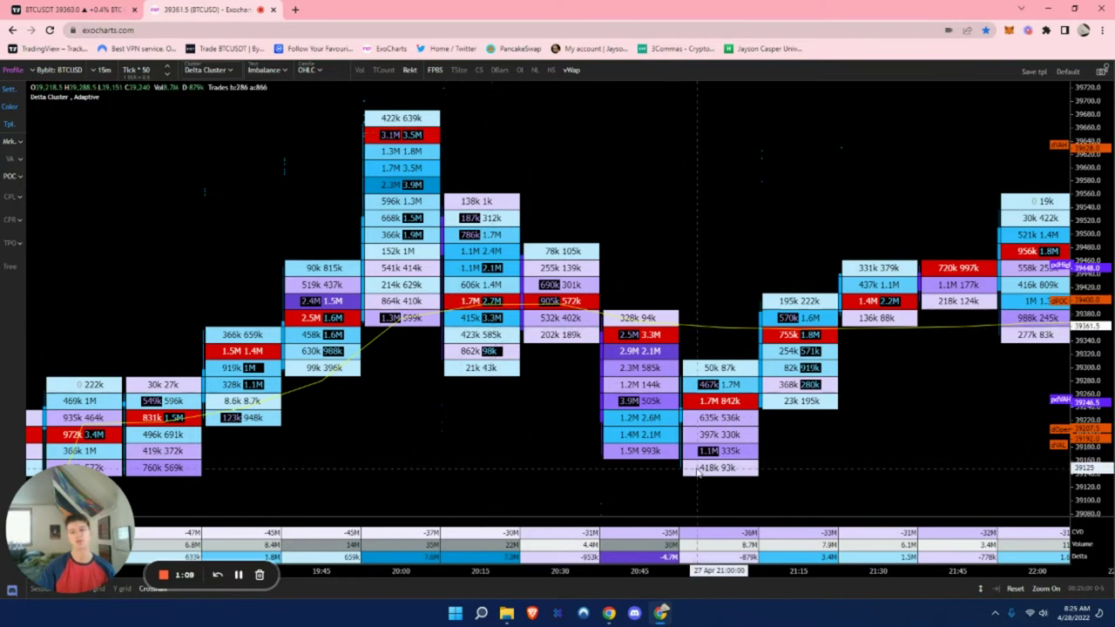
{"action": "left_click_drag", "start_coordinate": [697, 179], "coordinate": [503, 243]}
{"action": "scroll", "coordinate": [504, 243], "scroll_direction": "down", "scroll_amount": 1}
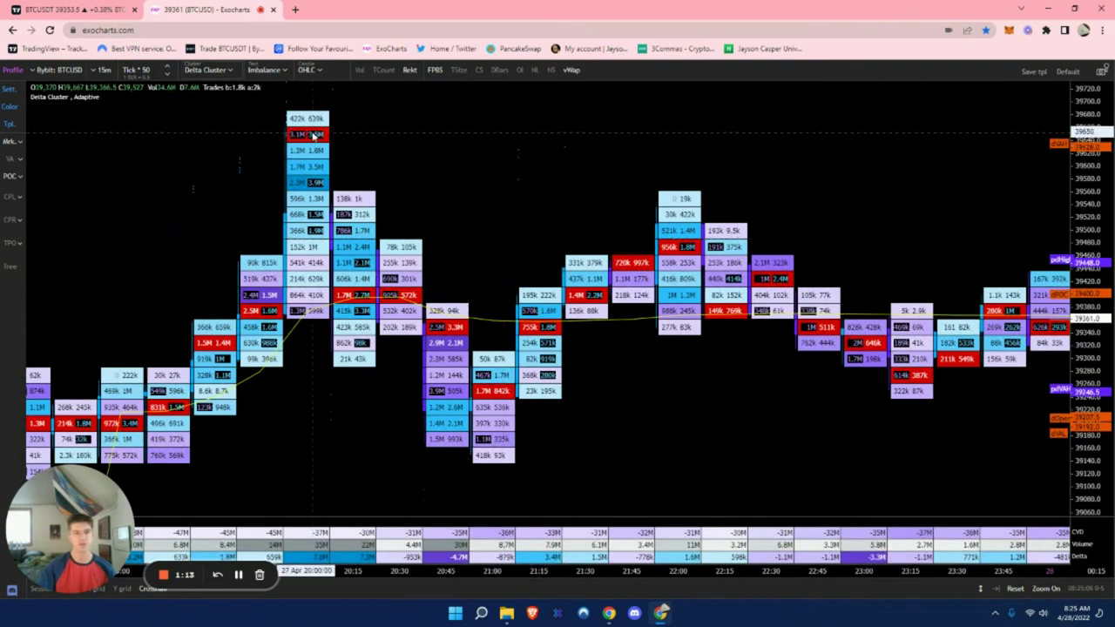
{"action": "mouse_move", "coordinate": [866, 182]}
{"action": "left_mouse_down"}
{"action": "mouse_move", "coordinate": [374, 156]}
{"action": "mouse_move", "coordinate": [844, 179]}
{"action": "left_mouse_up"}
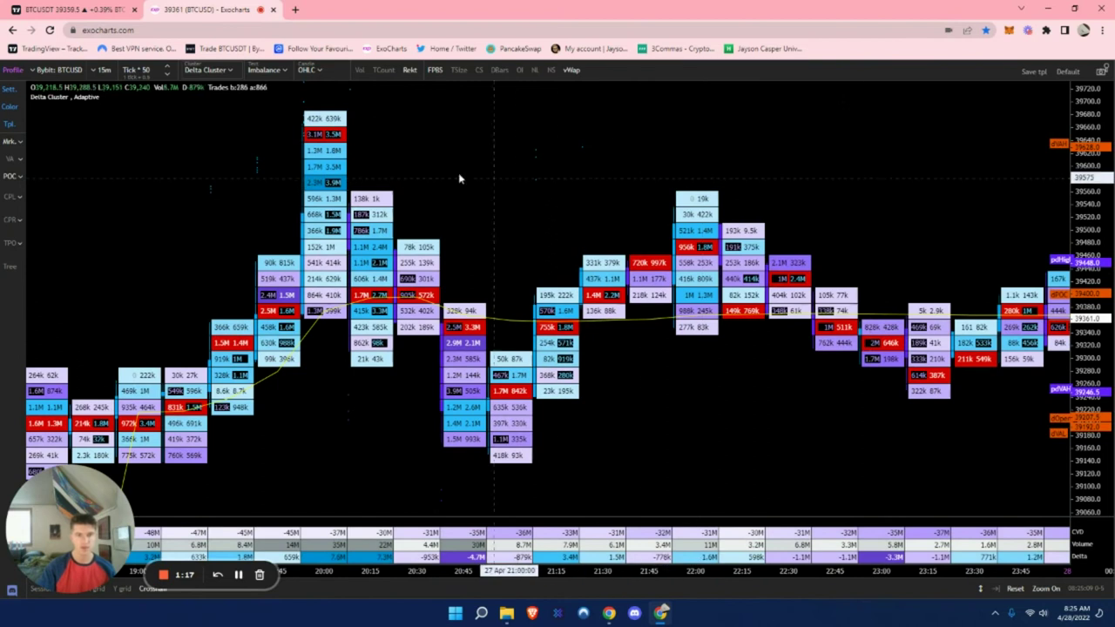
{"action": "left_click_drag", "start_coordinate": [294, 136], "coordinate": [610, 165]}
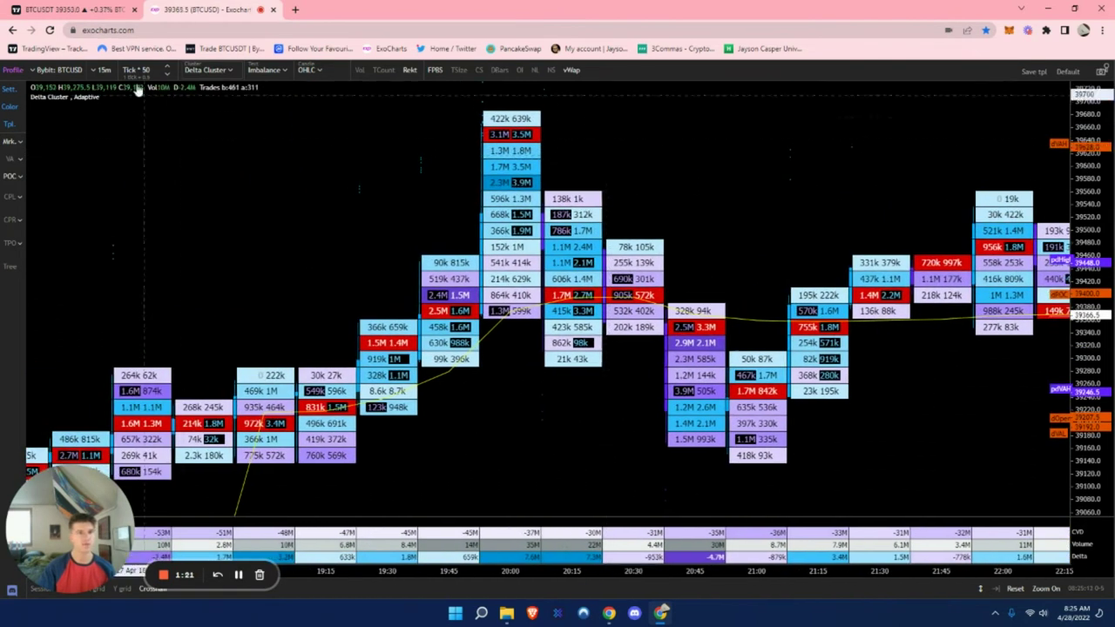
Switch the chart to the 5-minute timeframe and locate the 27 April 20:05 spike
{"action": "left_click", "coordinate": [104, 69]}
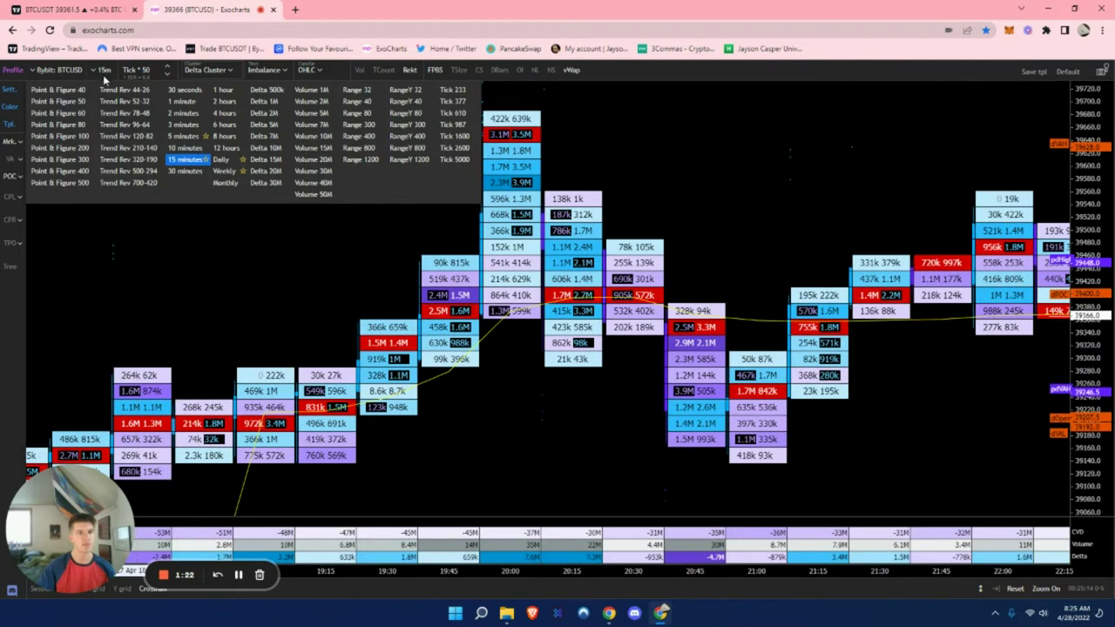
{"action": "left_click", "coordinate": [181, 137]}
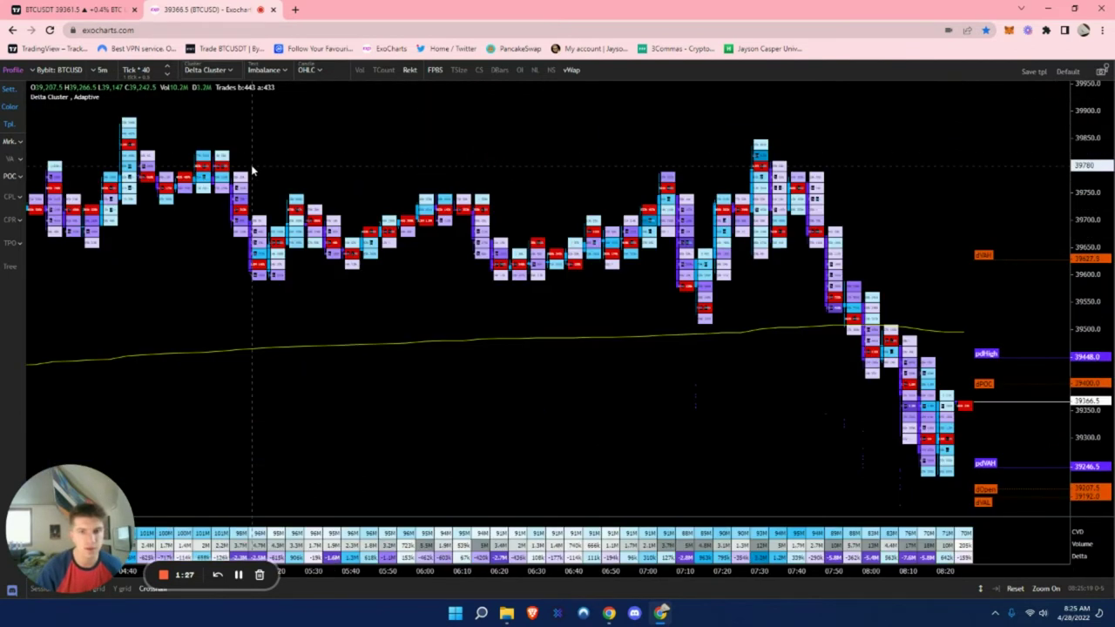
{"action": "left_click_drag", "start_coordinate": [396, 165], "coordinate": [854, 192]}
{"action": "scroll", "coordinate": [301, 184], "scroll_direction": "up", "scroll_amount": 10}
{"action": "scroll", "coordinate": [408, 175], "scroll_direction": "up", "scroll_amount": 10}
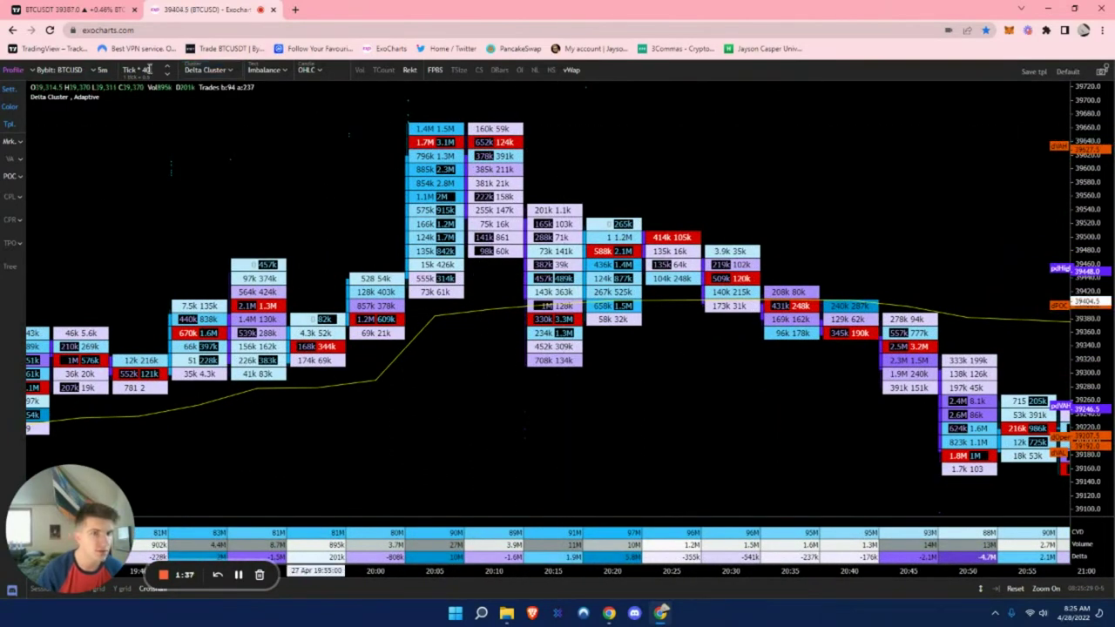
Examine the 5-minute imbalances and the delta statistics from the 20:05 spike to the 20:50 drop
{"action": "scroll", "coordinate": [587, 144], "scroll_direction": "up", "scroll_amount": 2}
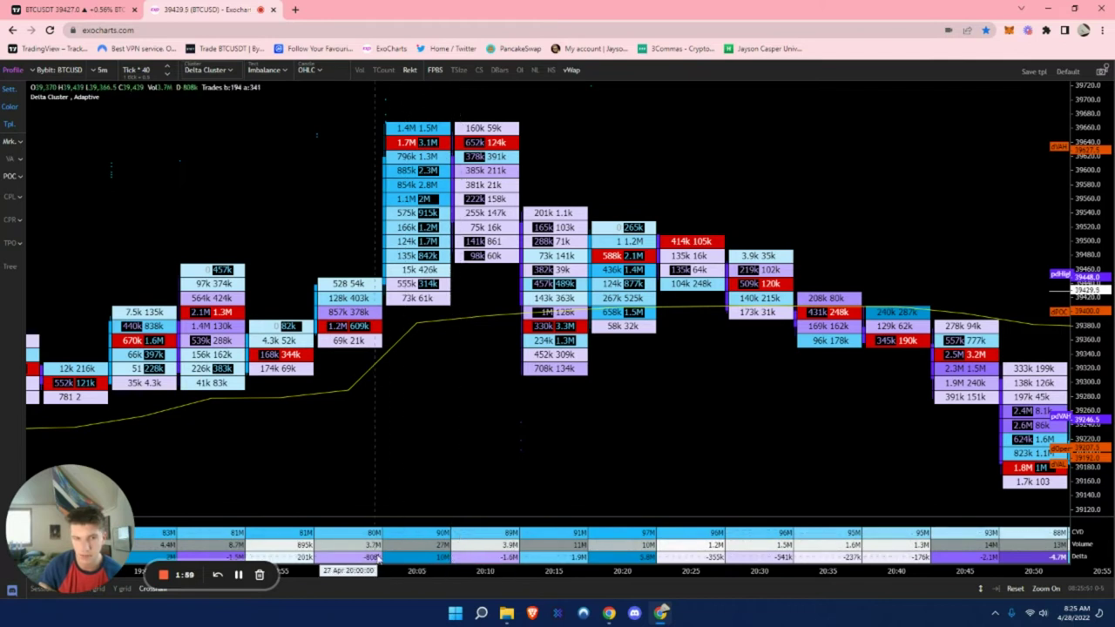
{"action": "left_click_drag", "start_coordinate": [70, 515], "coordinate": [1006, 142]}
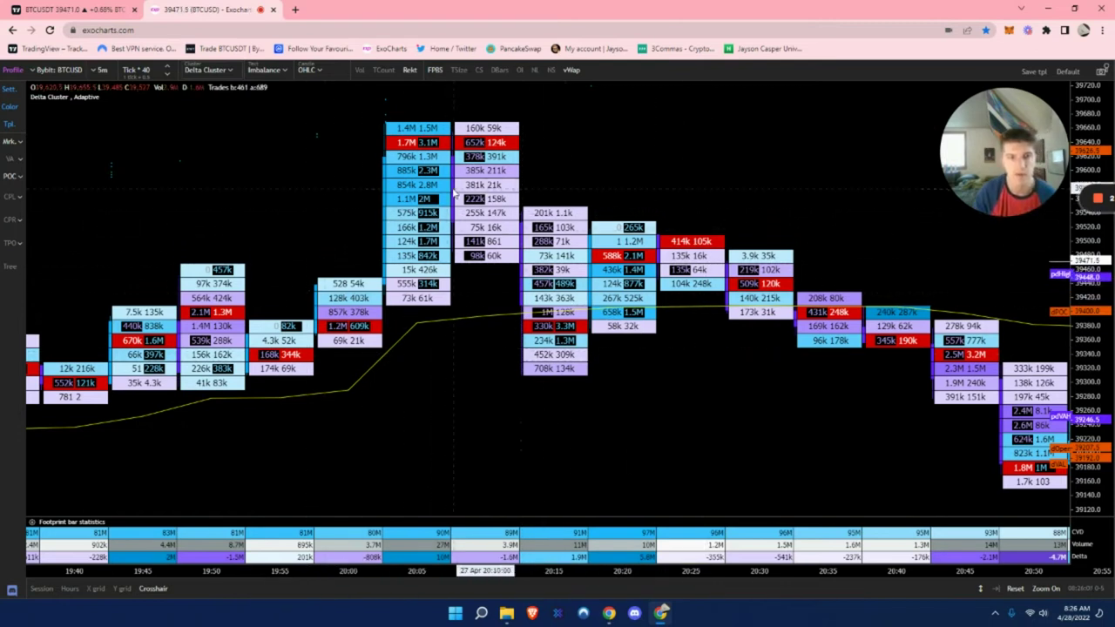
{"action": "left_click_drag", "start_coordinate": [746, 215], "coordinate": [493, 184]}
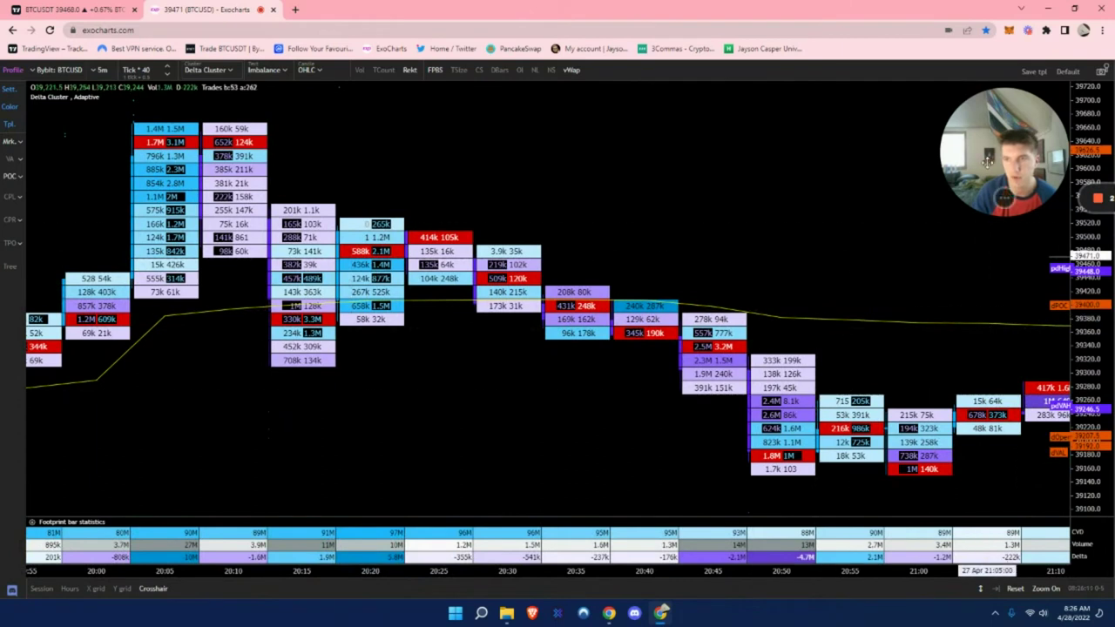
{"action": "left_click", "coordinate": [939, 217]}
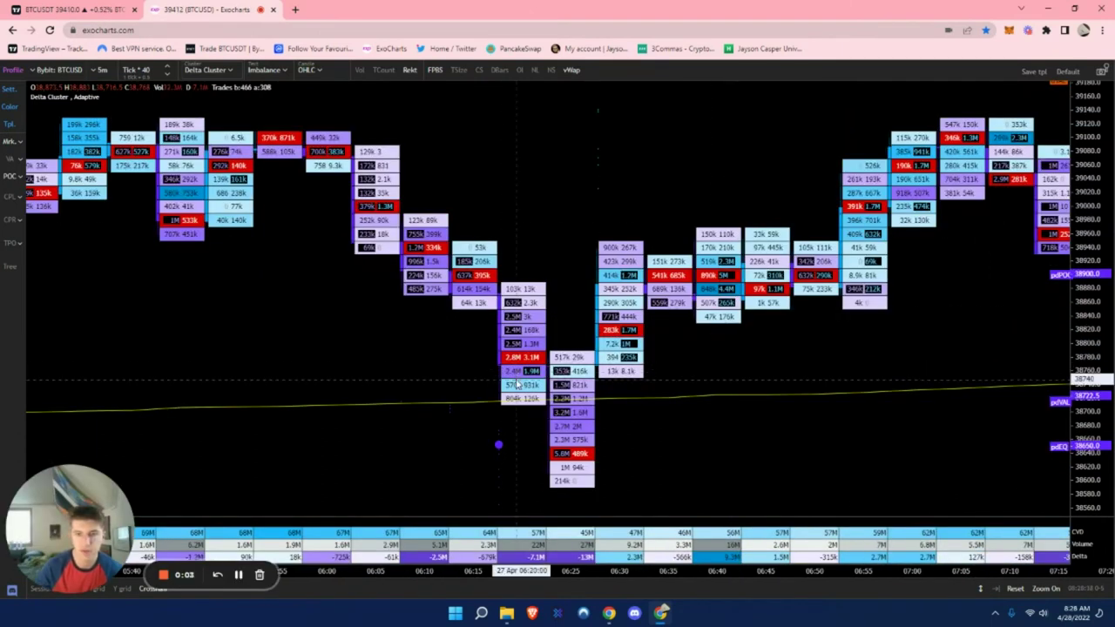
Compare the 5-minute clusters at the 03:50 and 06:25 lows on 27 April, including the surrounding price action
{"action": "scroll", "coordinate": [572, 481], "scroll_direction": "down", "scroll_amount": 8}
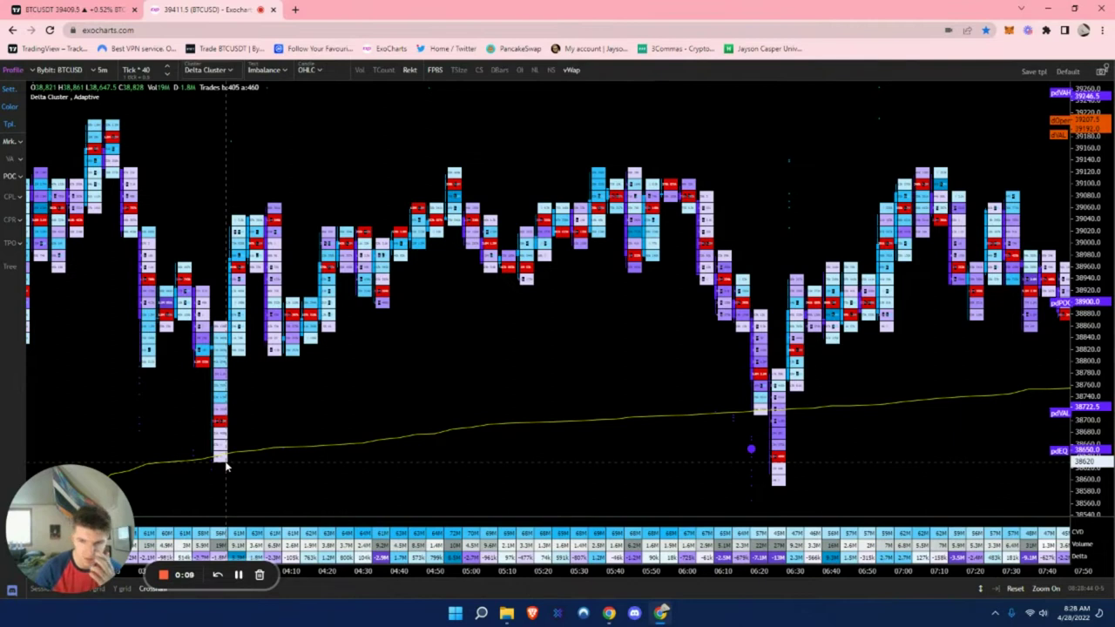
{"action": "left_click_drag", "start_coordinate": [170, 448], "coordinate": [477, 398]}
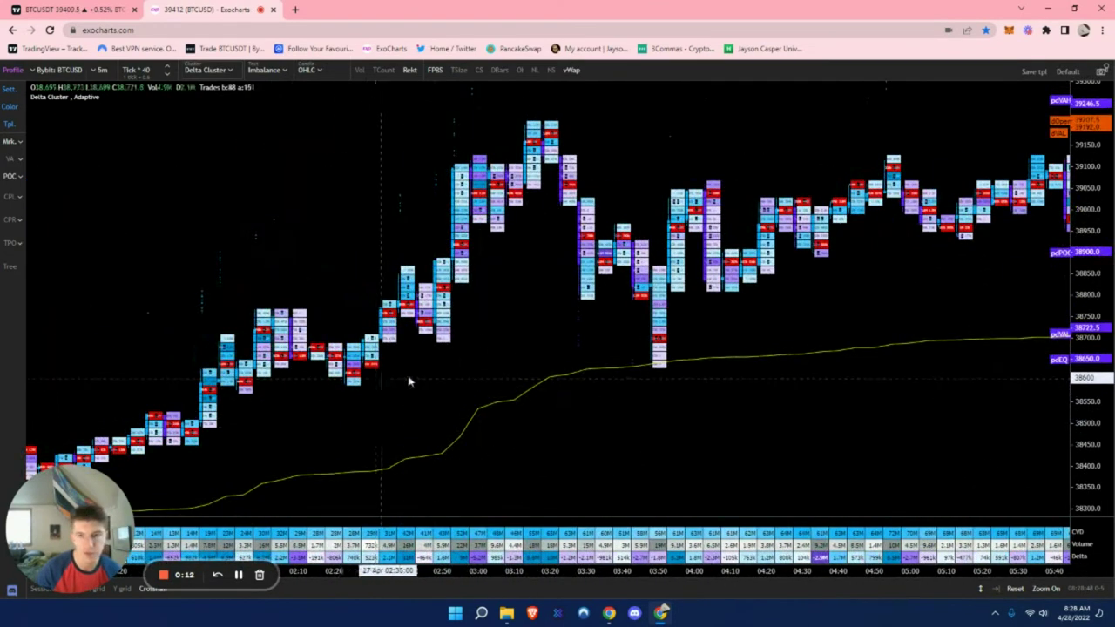
{"action": "left_click_drag", "start_coordinate": [546, 356], "coordinate": [224, 348]}
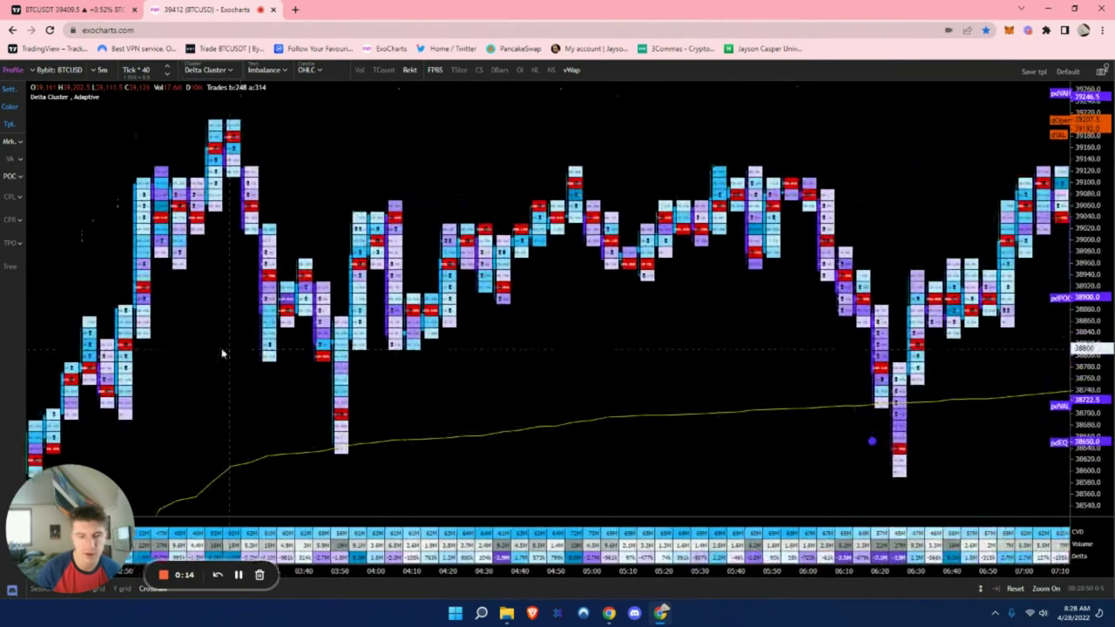
{"action": "mouse_move", "coordinate": [510, 393]}
{"action": "left_mouse_down"}
{"action": "mouse_move", "coordinate": [224, 381]}
{"action": "mouse_move", "coordinate": [465, 366]}
{"action": "left_mouse_up"}
{"action": "scroll", "coordinate": [694, 401], "scroll_direction": "up", "scroll_amount": 5}
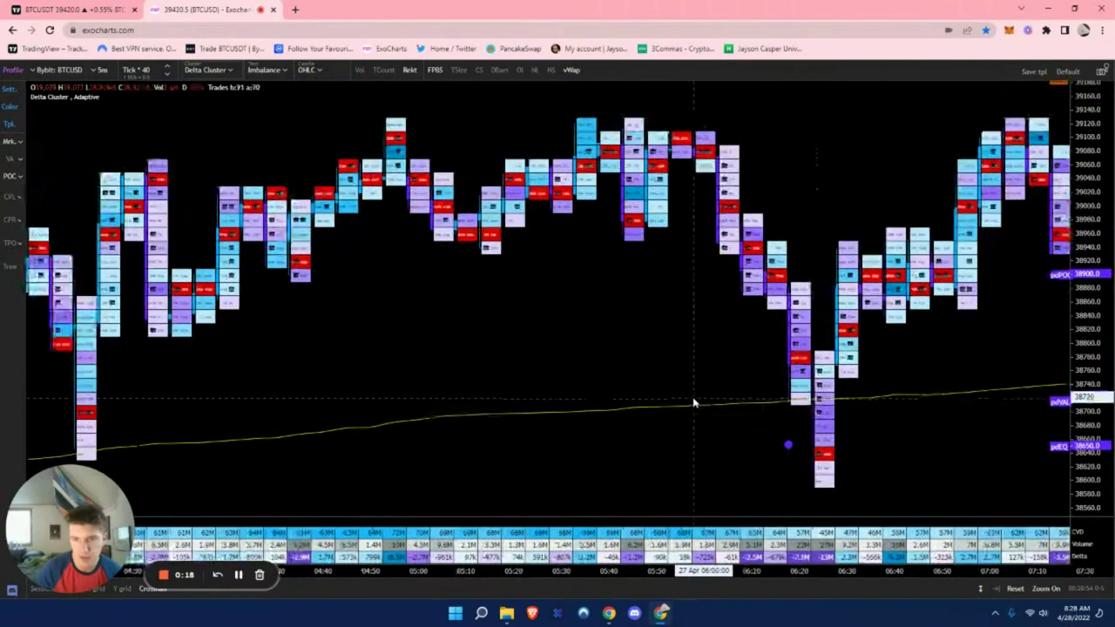
{"action": "scroll", "coordinate": [358, 338], "scroll_direction": "up", "scroll_amount": 3}
{"action": "left_click_drag", "start_coordinate": [309, 358], "coordinate": [429, 343]}
{"action": "scroll", "coordinate": [601, 370], "scroll_direction": "up", "scroll_amount": 1}
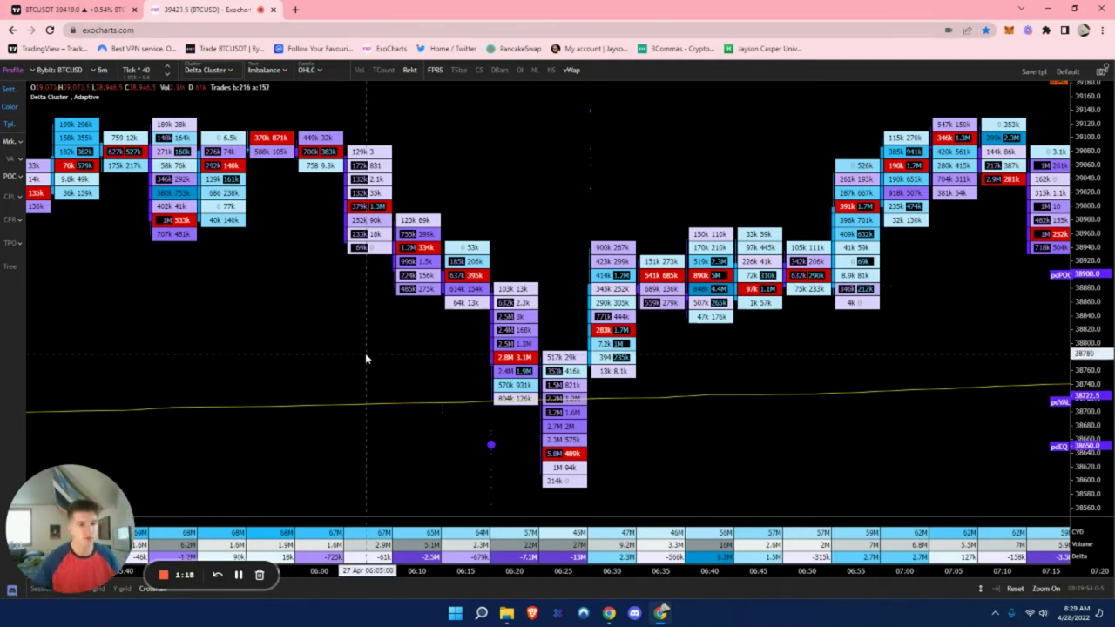
Examine the bid and ask imbalances, POC rows and delta from the 06:20 sell-off through the 06:40 recovery
{"action": "left_click_drag", "start_coordinate": [615, 420], "coordinate": [584, 417]}
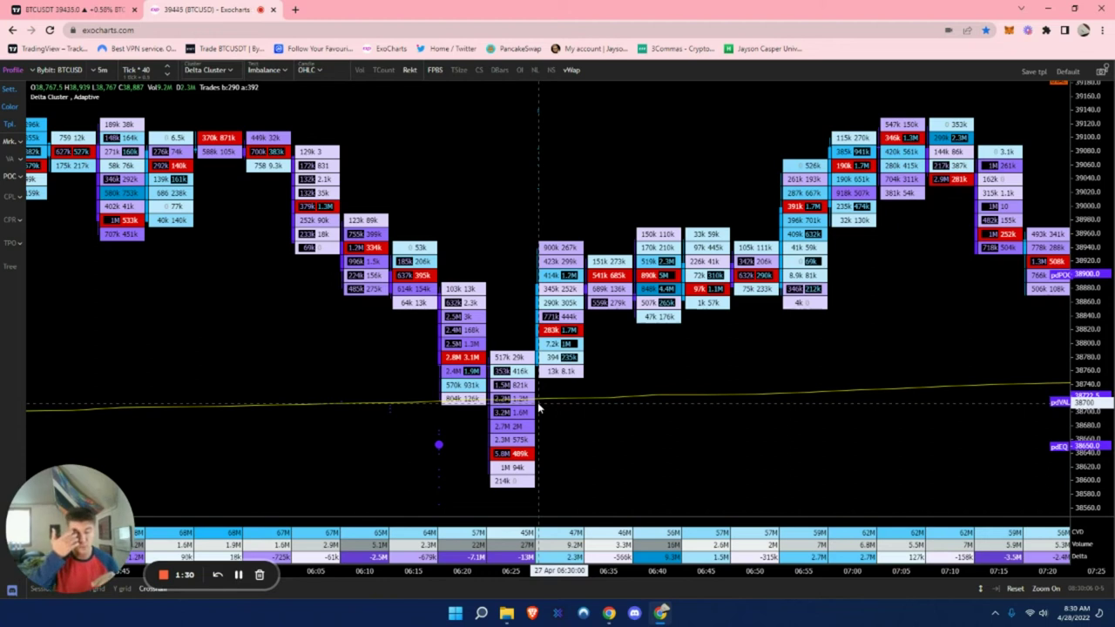
{"action": "scroll", "coordinate": [542, 434], "scroll_direction": "up", "scroll_amount": 2}
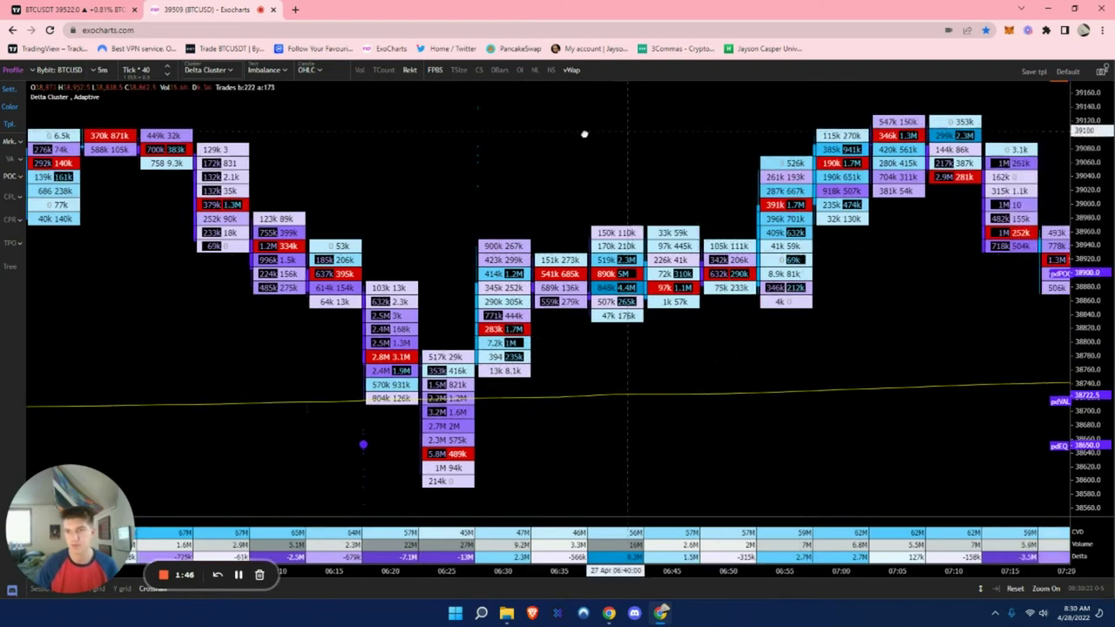
{"action": "scroll", "coordinate": [668, 446], "scroll_direction": "up", "scroll_amount": 3}
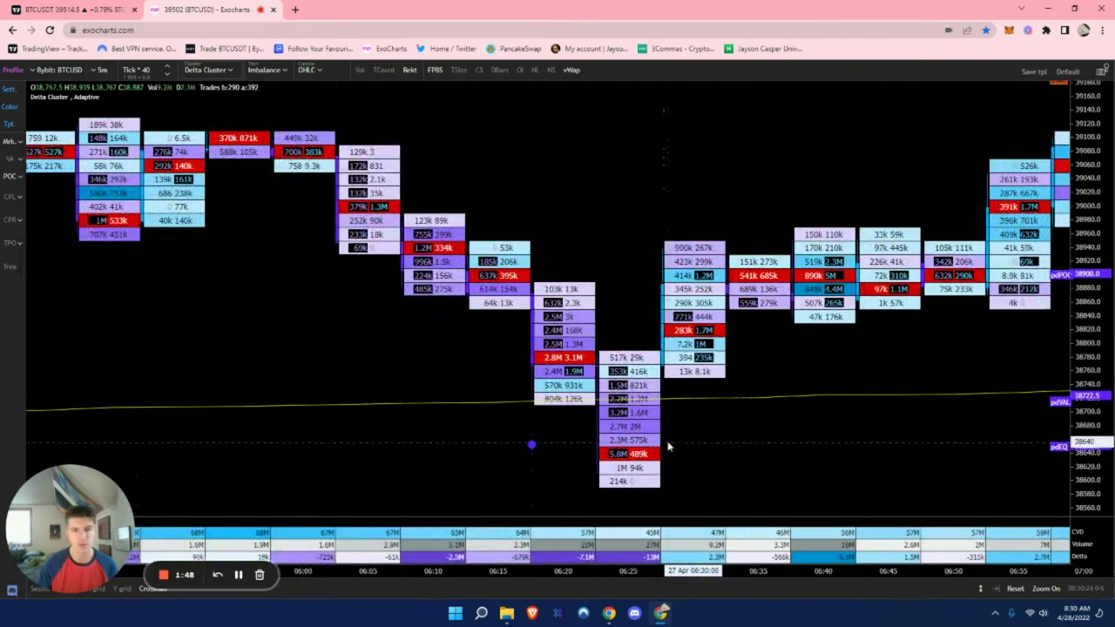
{"action": "scroll", "coordinate": [540, 314], "scroll_direction": "down", "scroll_amount": 2}
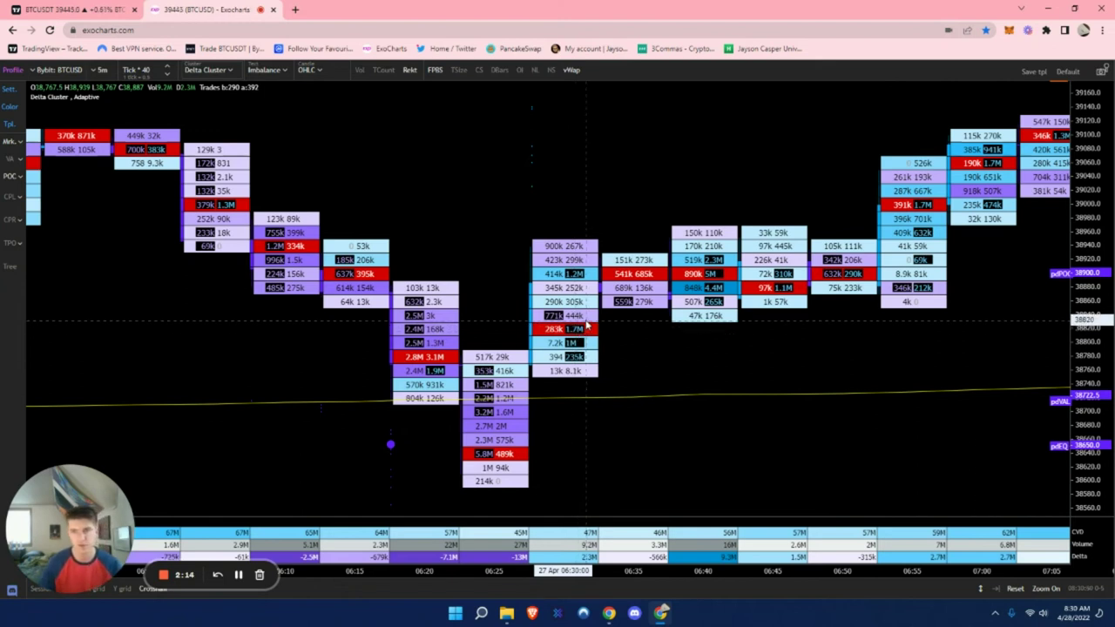
{"action": "left_click_drag", "start_coordinate": [747, 214], "coordinate": [699, 203]}
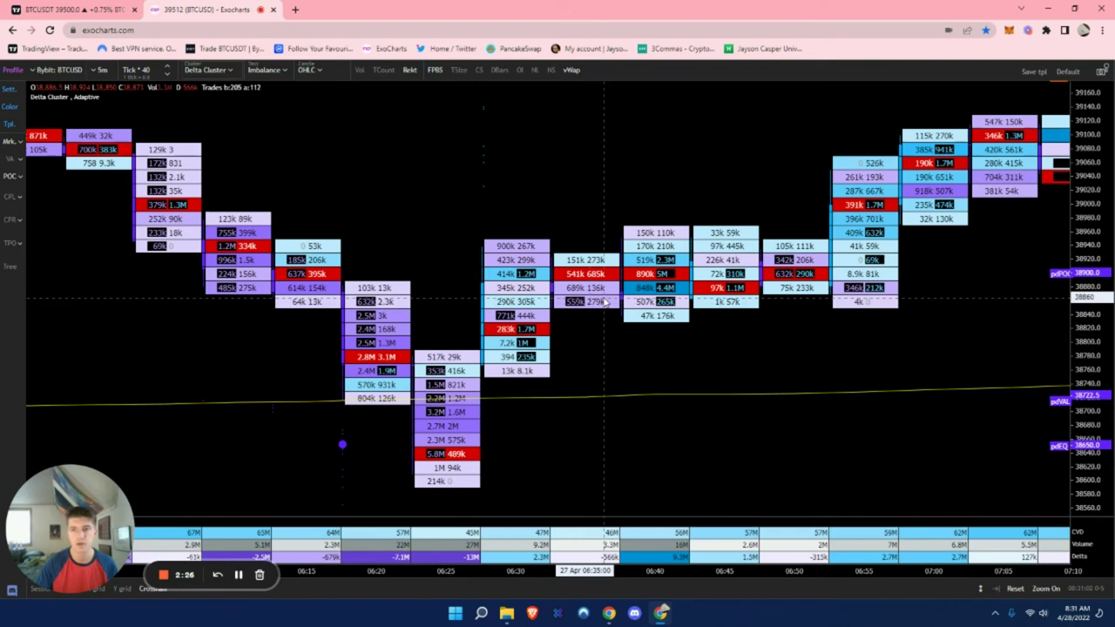
{"action": "left_click_drag", "start_coordinate": [643, 199], "coordinate": [423, 204]}
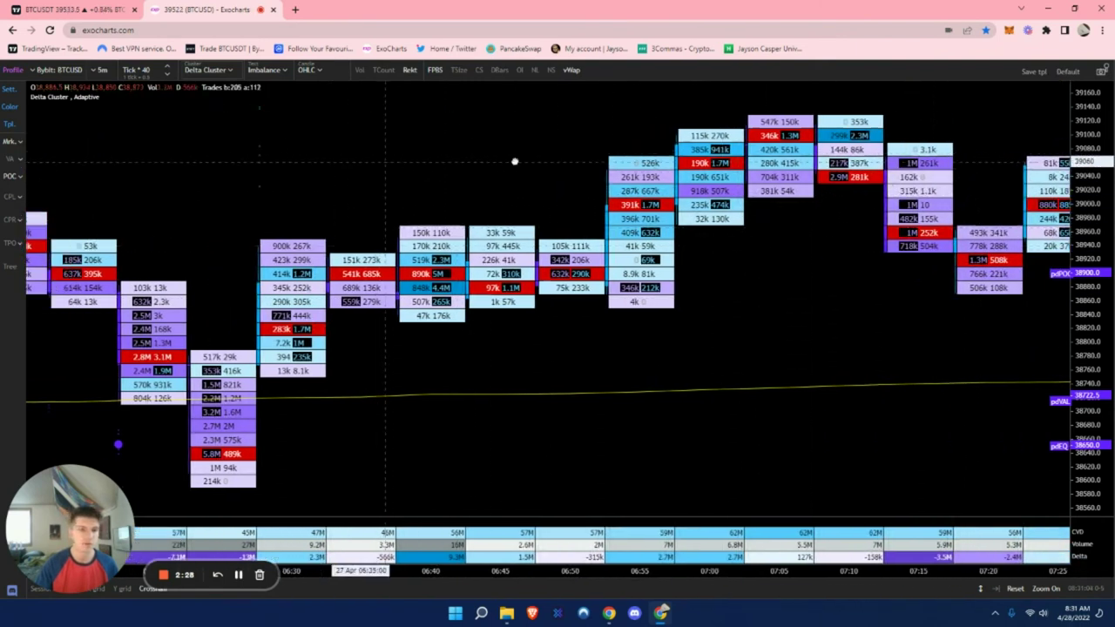
{"action": "left_click_drag", "start_coordinate": [515, 162], "coordinate": [723, 165]}
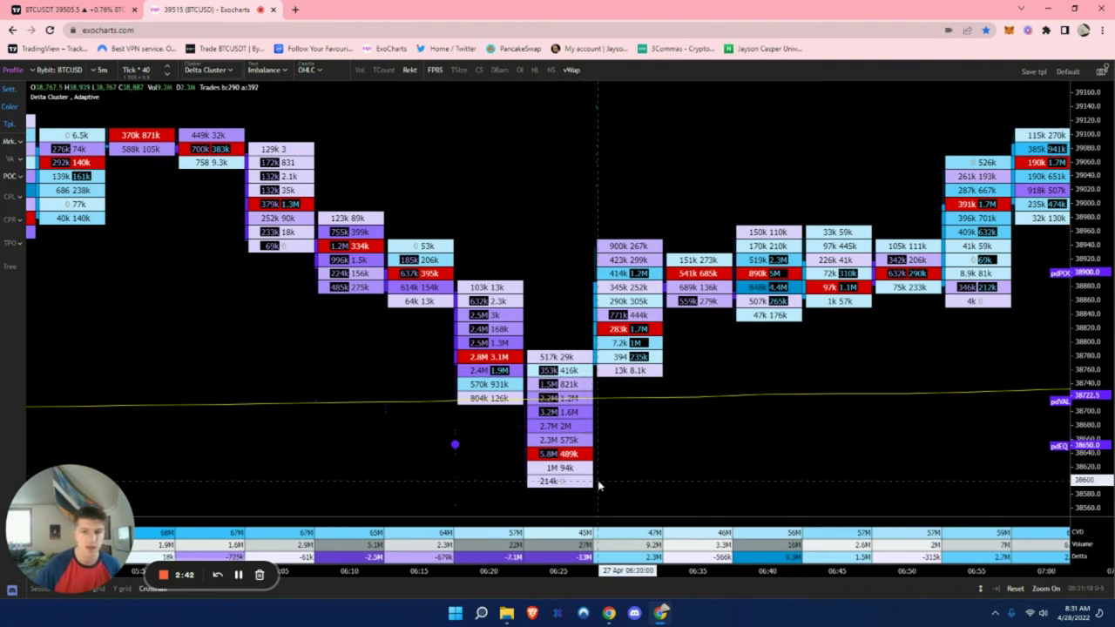
{"action": "scroll", "coordinate": [745, 325], "scroll_direction": "down", "scroll_amount": 3}
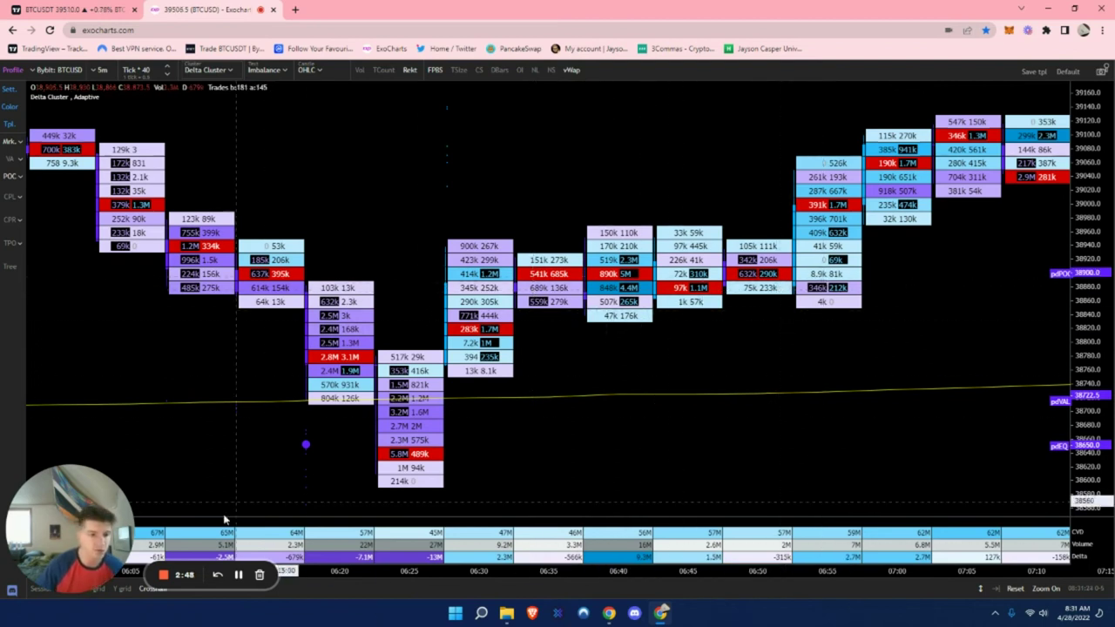
{"action": "left_click", "coordinate": [183, 582]}
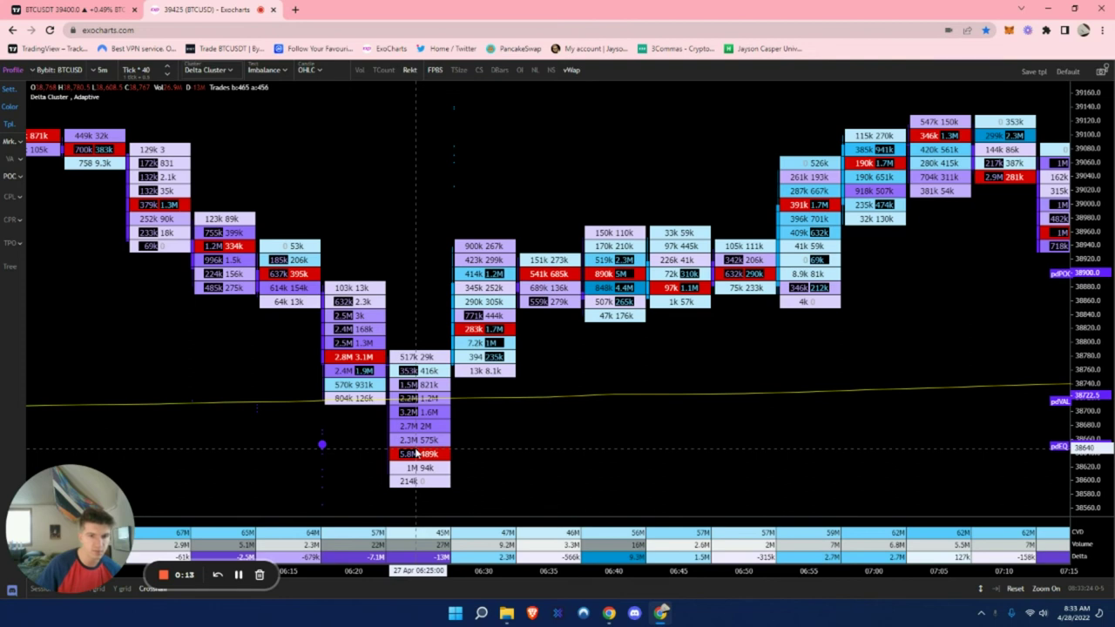
Inspect the enlarged clusters around the 06:25 low, comparing the stacked bid imbalances with the 06:30 ask imbalances
{"action": "left_click_drag", "start_coordinate": [250, 352], "coordinate": [567, 325]}
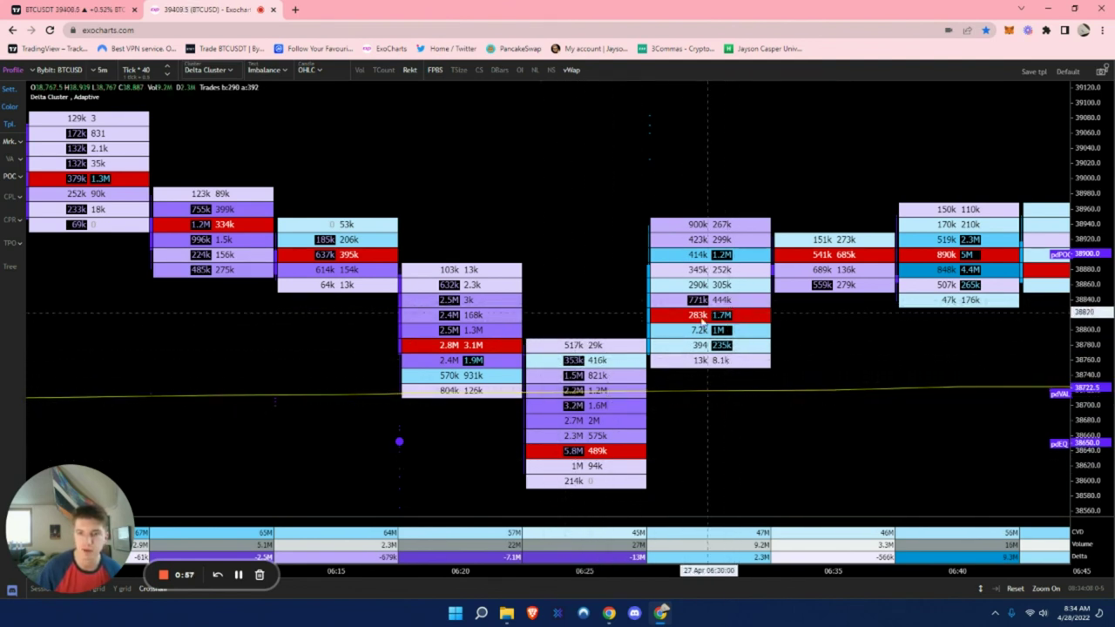
{"action": "left_click_drag", "start_coordinate": [821, 339], "coordinate": [717, 343]}
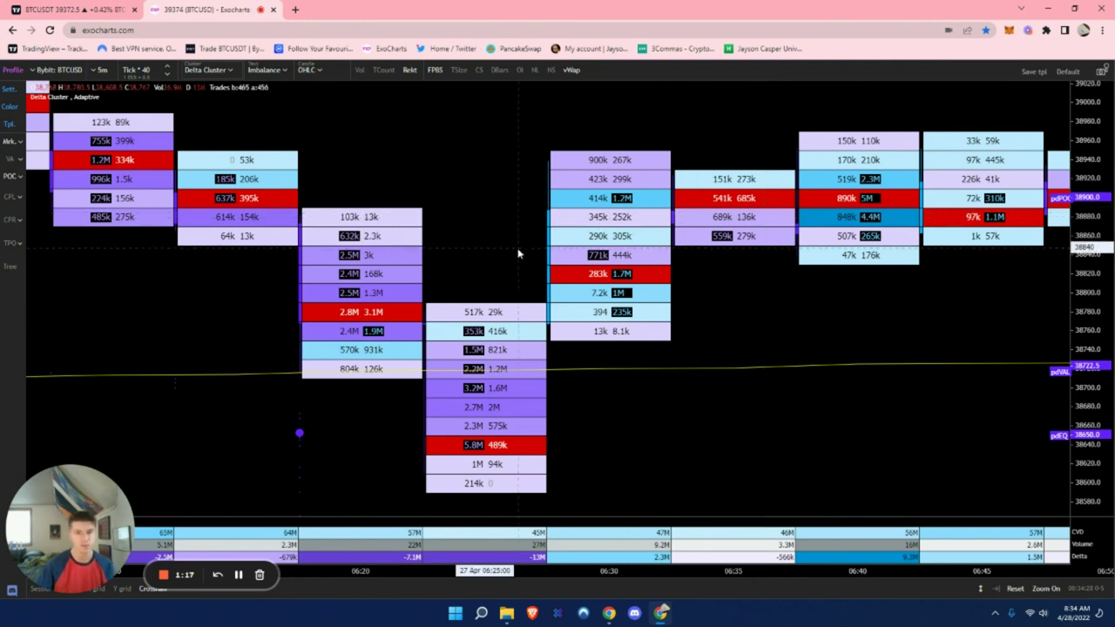
{"action": "left_click_drag", "start_coordinate": [520, 247], "coordinate": [707, 237]}
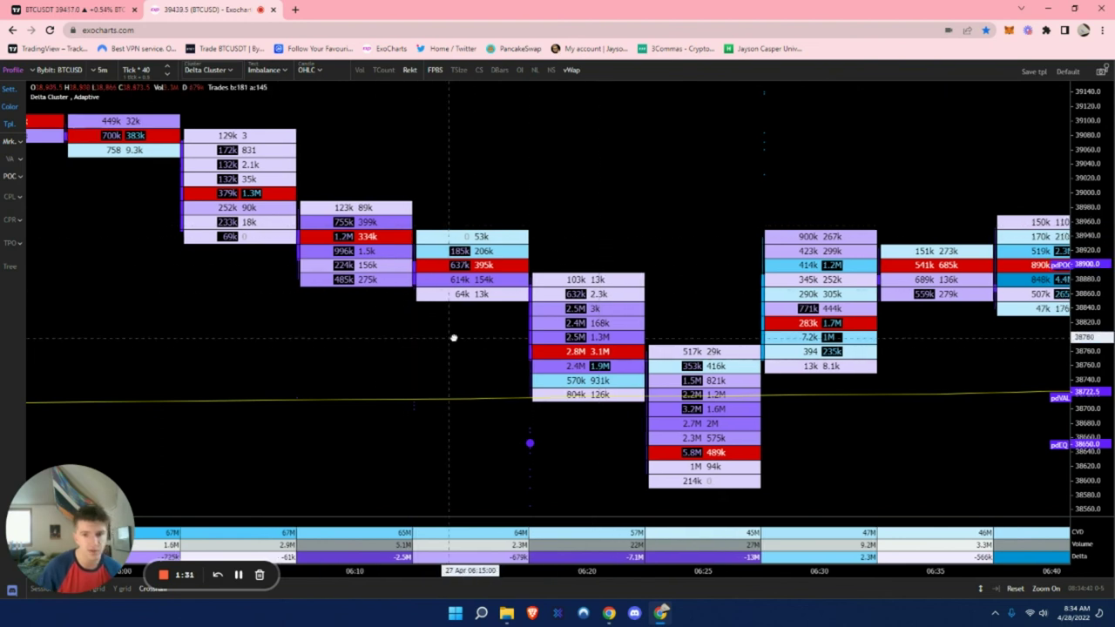
{"action": "left_click_drag", "start_coordinate": [453, 336], "coordinate": [590, 352]}
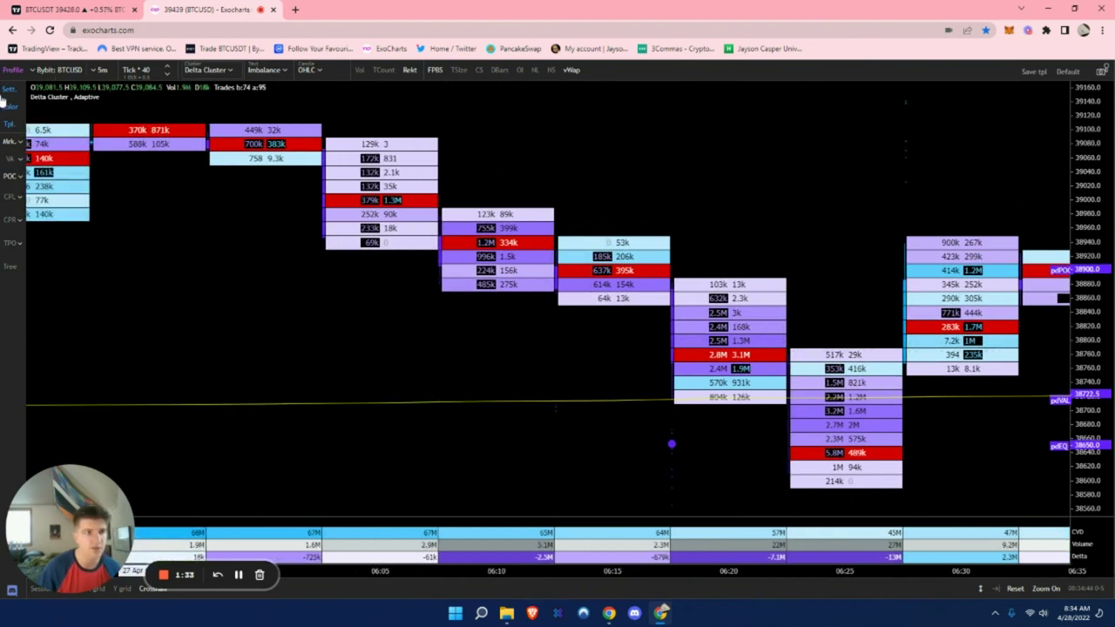
{"action": "left_click_drag", "start_coordinate": [645, 212], "coordinate": [430, 197]}
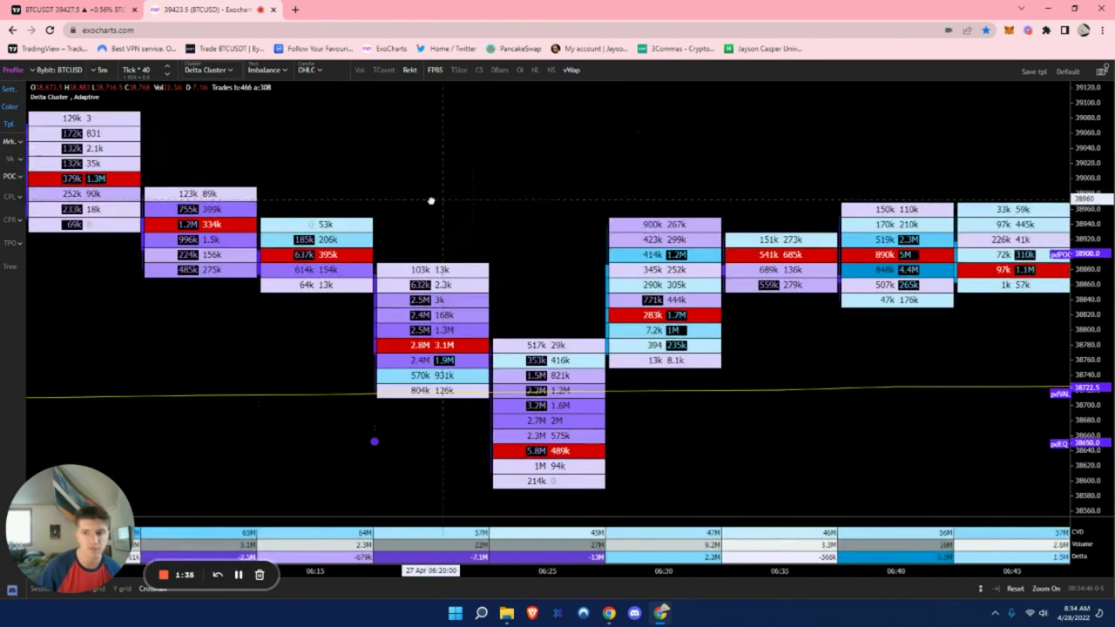